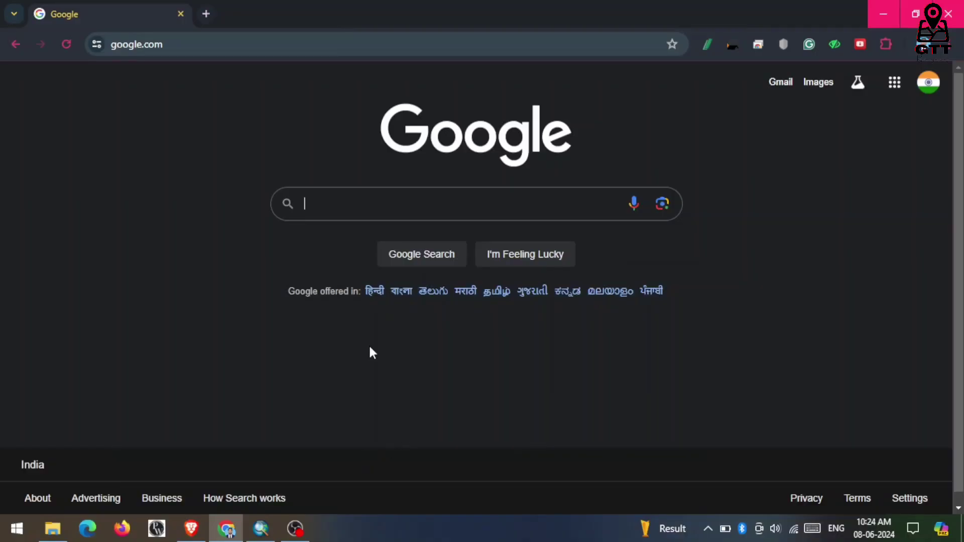
Step: Search Google for 'survey of india' and scroll to the official surveyofindia.gov.in result
type("sur")
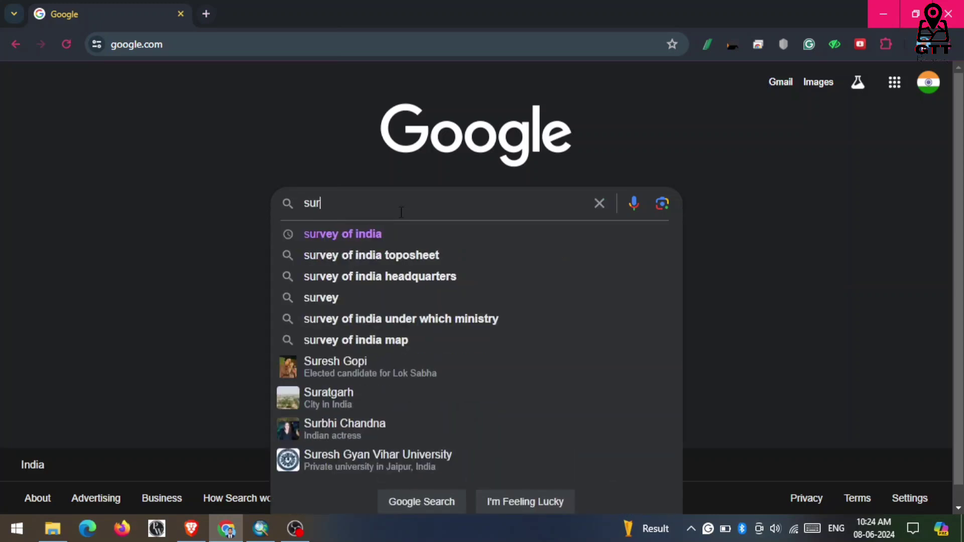
key("Down")
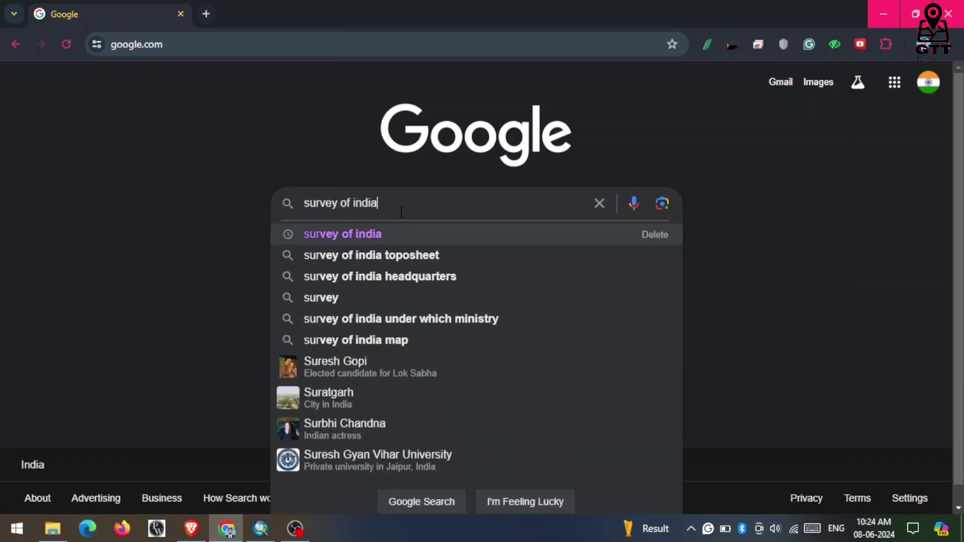
key("Return")
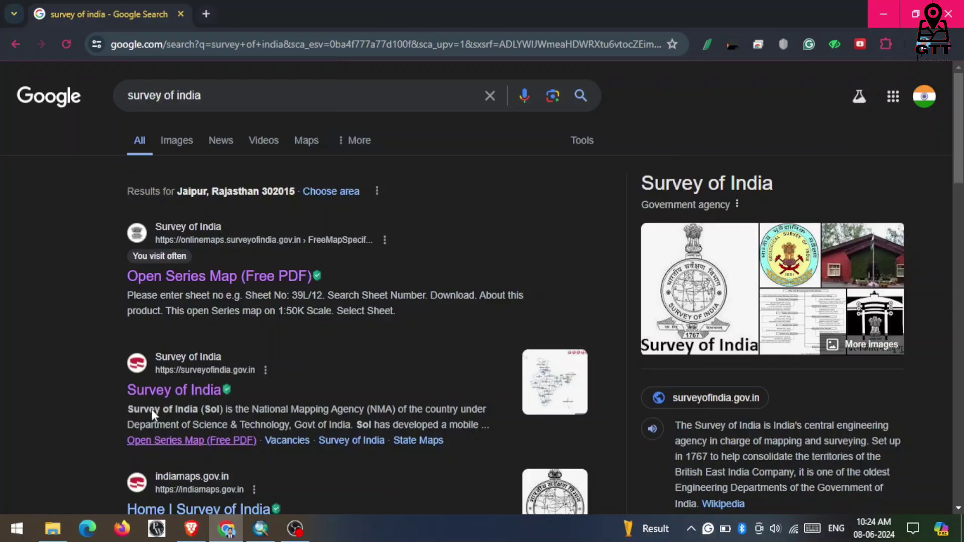
scroll(169, 389, "down", 2)
scroll(167, 382, "down", 2)
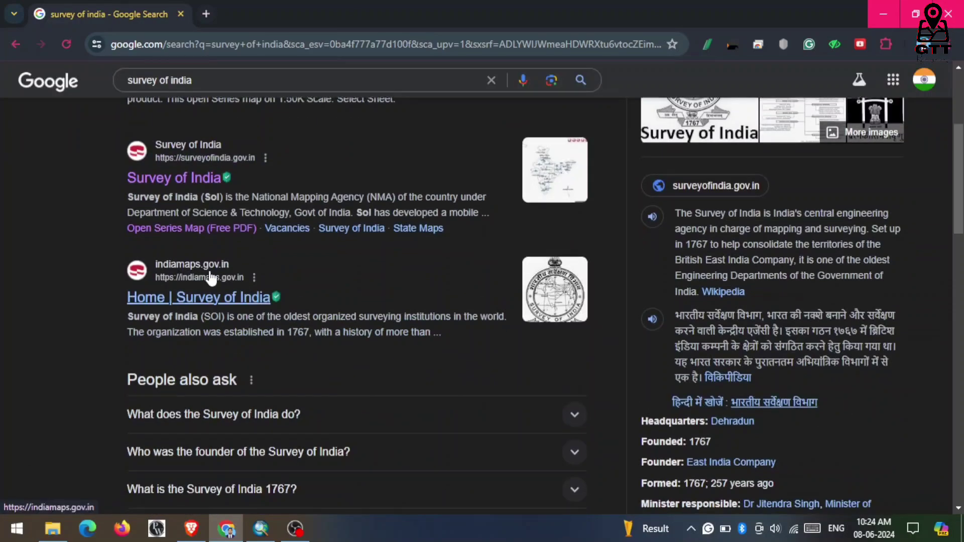
Step: Open the Survey of India website and launch its Online maps Portal from Maps Services
left_click(173, 178)
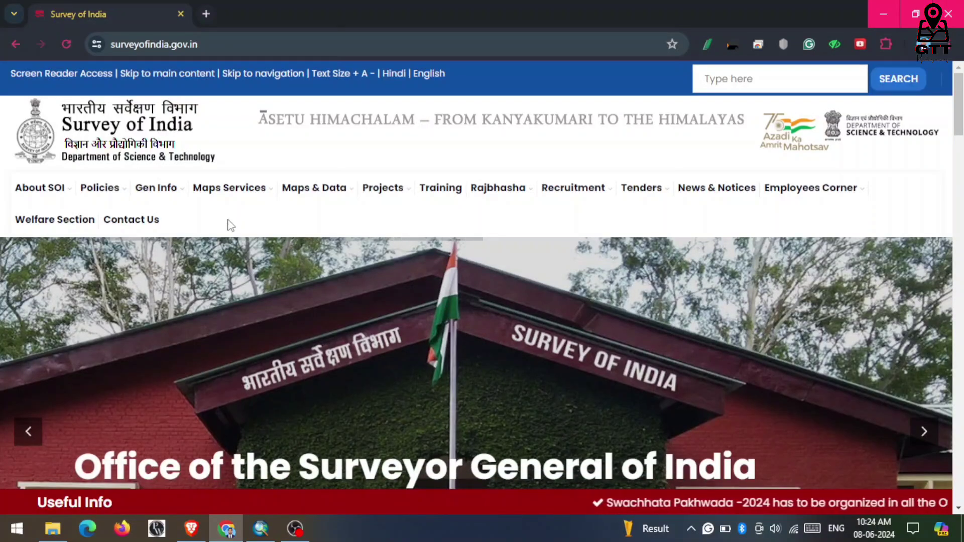
mouse_move(226, 188)
left_click(242, 222)
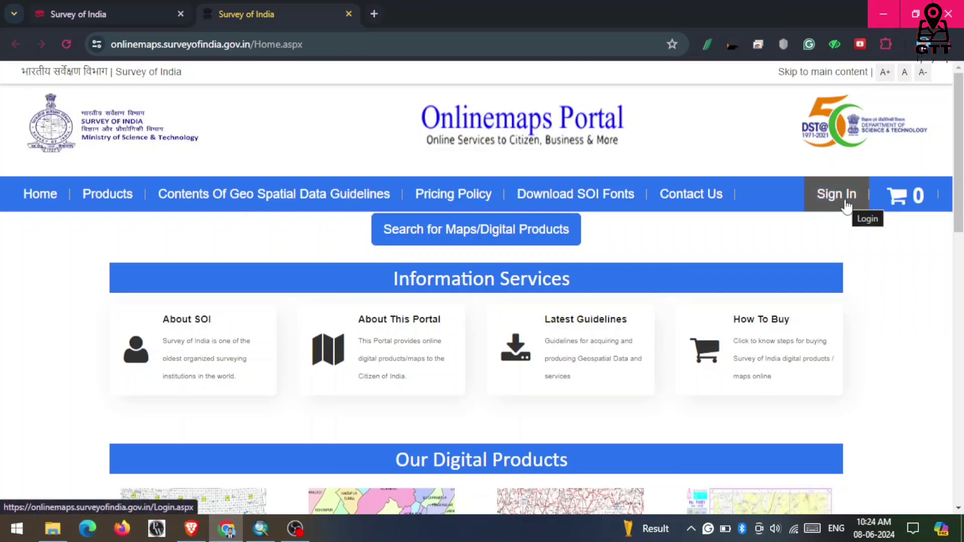
Step: Go from the portal's Sign In page to the Register Here registration steps
left_click(847, 205)
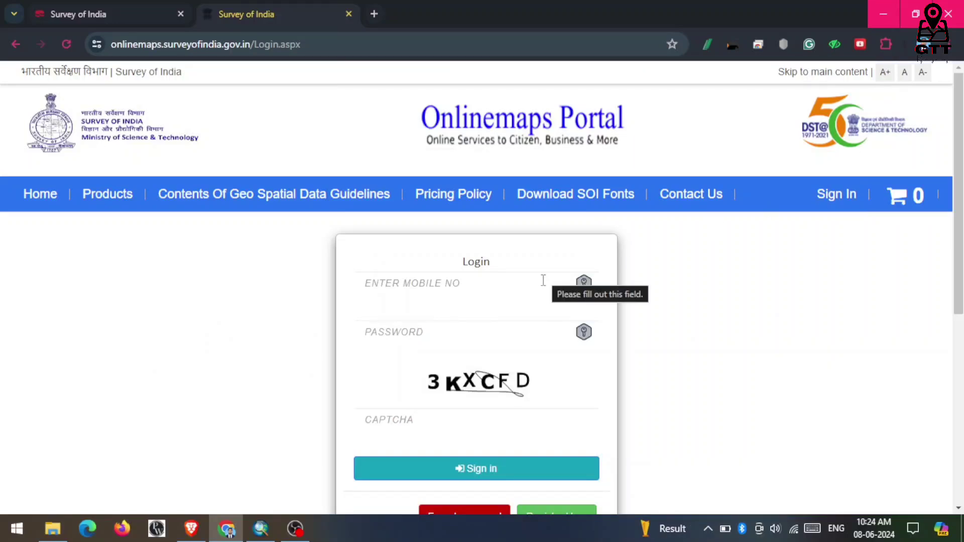
scroll(532, 305, "down", 3)
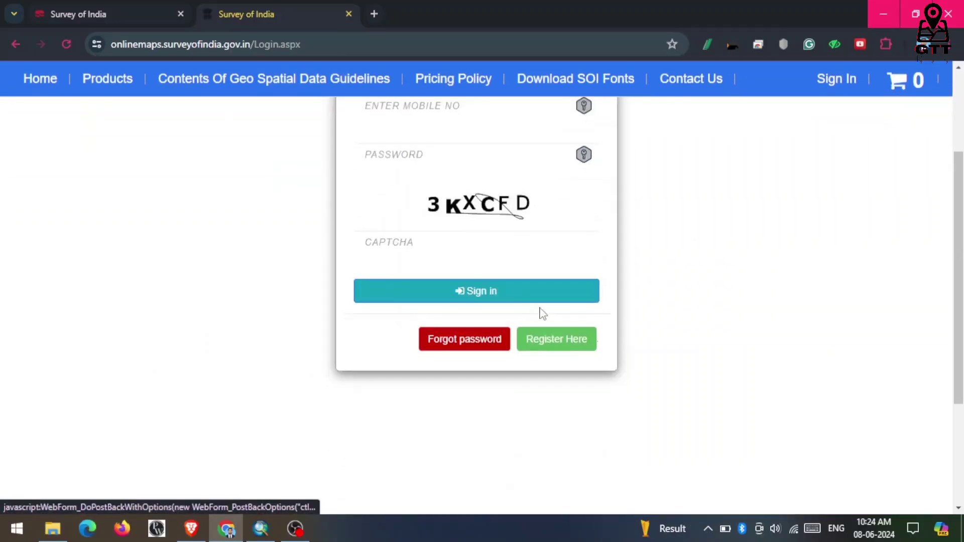
left_click(556, 342)
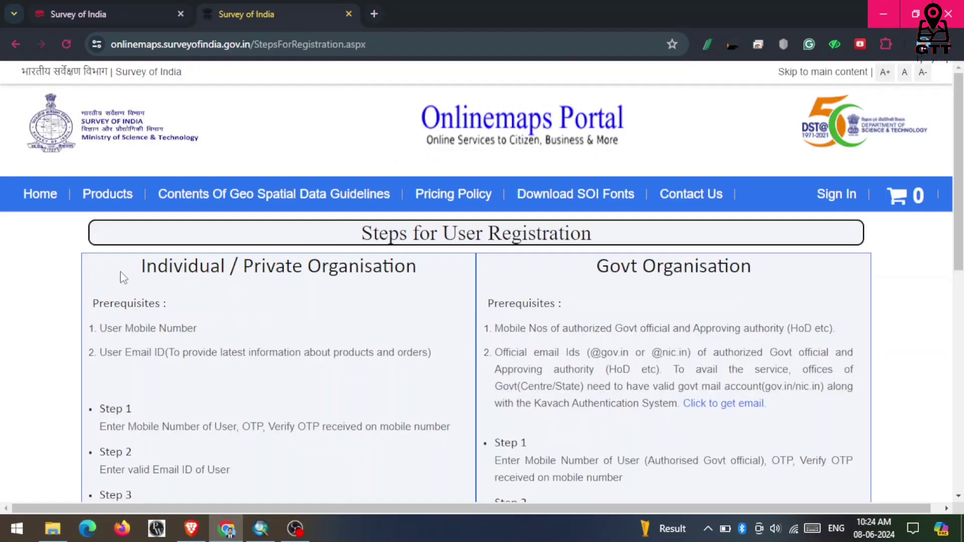
Step: Highlight the Individual and Govt Organisation sections and scroll to the Proceed buttons
left_click_drag(140, 265, 447, 276)
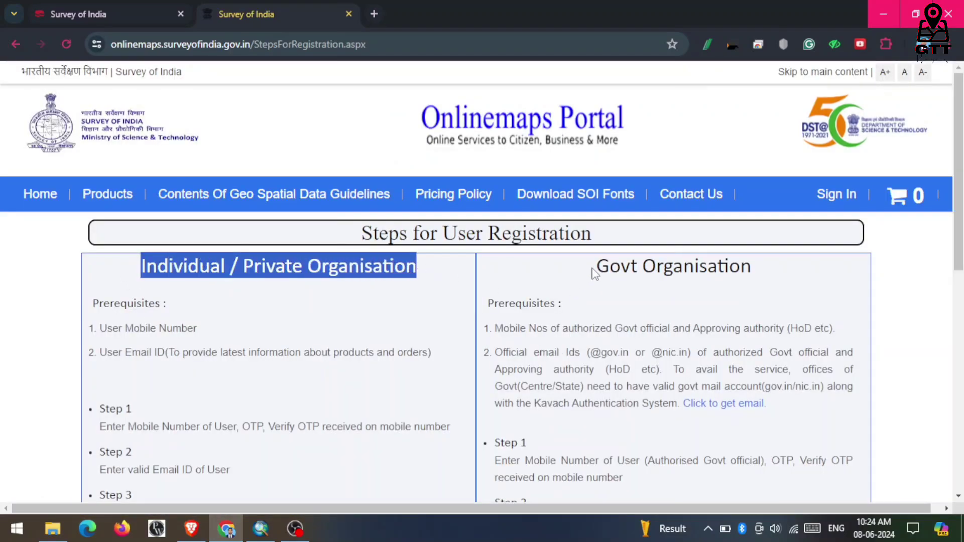
left_click_drag(593, 268, 764, 271)
scroll(455, 292, "down", 3)
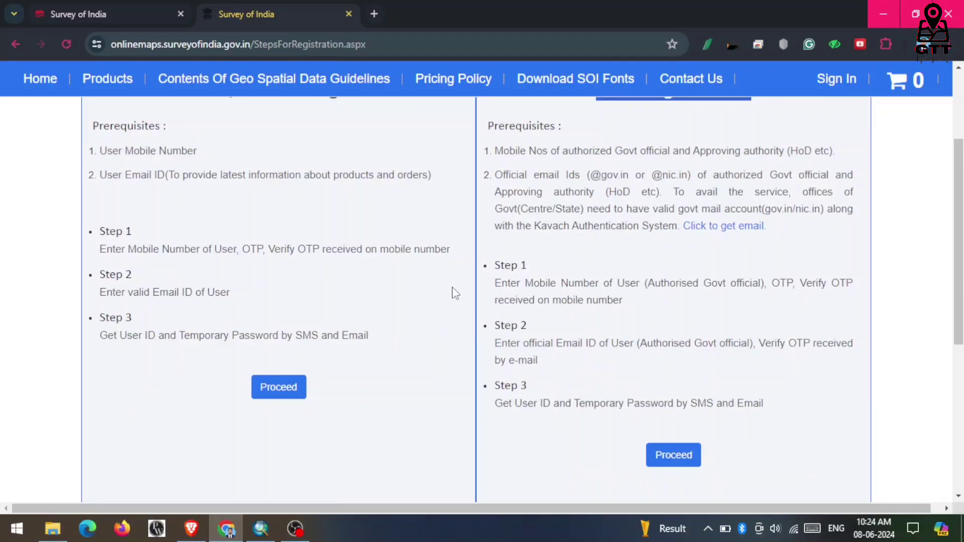
Step: Start individual registration and enter a custom user ID and the captcha in the Profile form
left_click(279, 388)
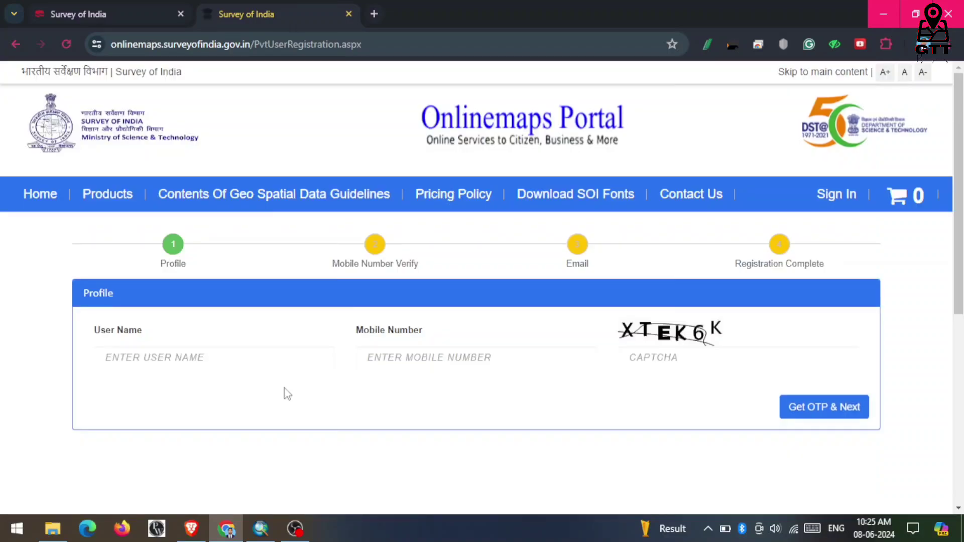
left_click(181, 356)
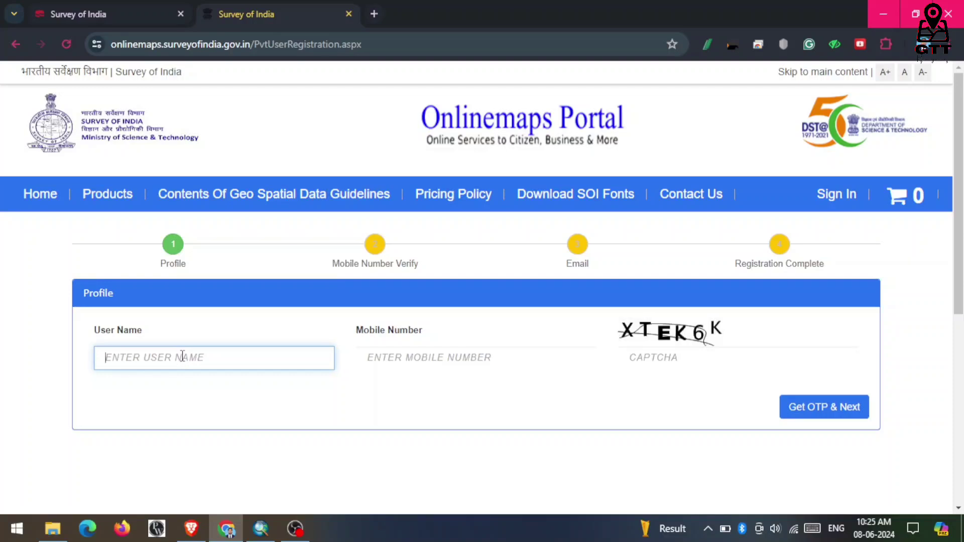
type("kun")
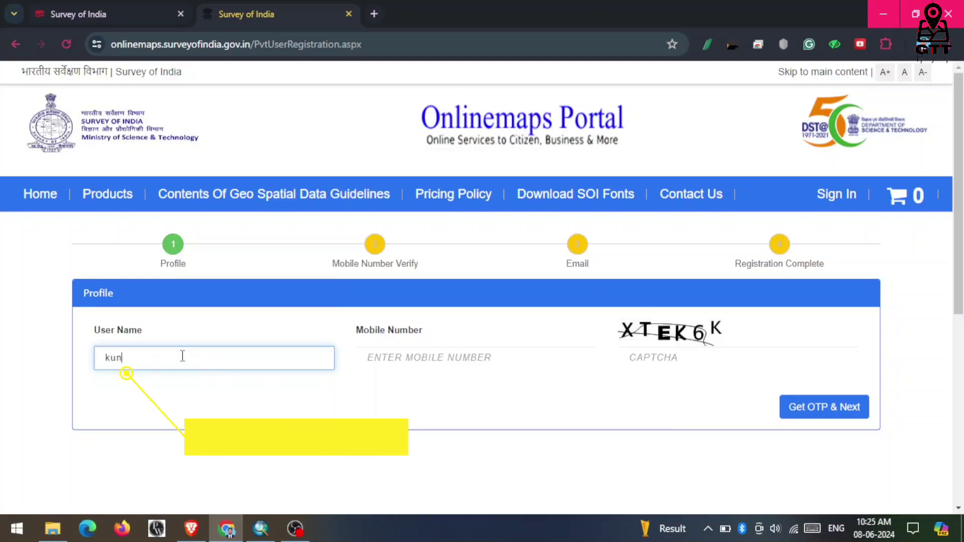
type("talr")
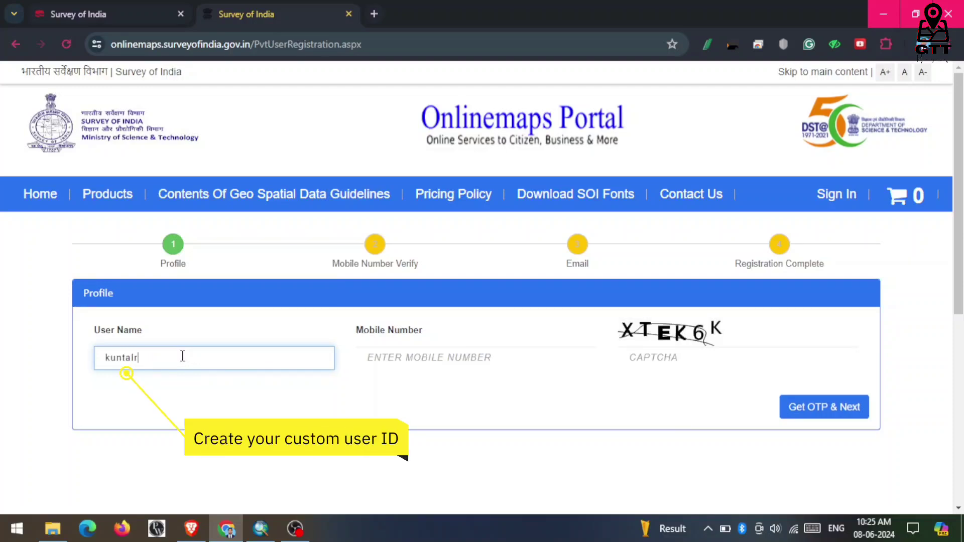
type("s")
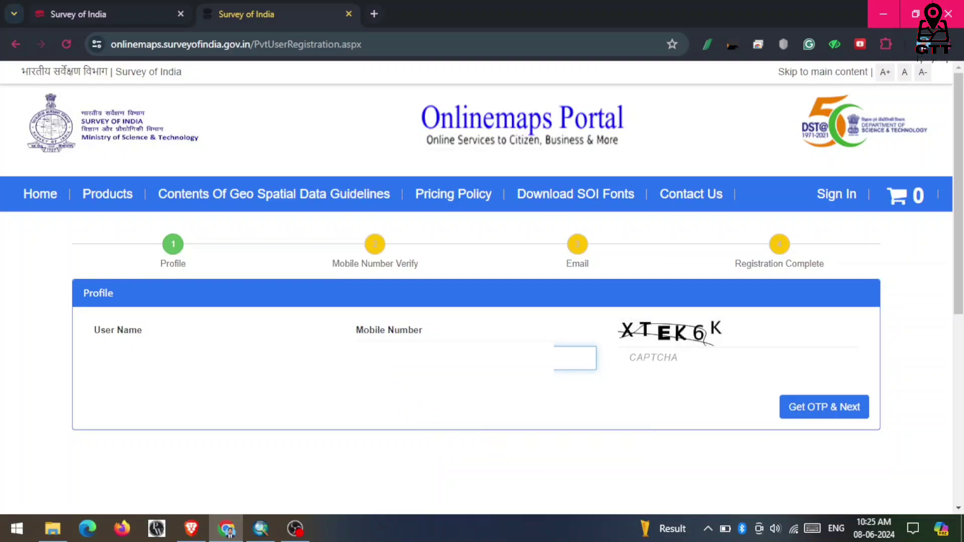
left_click(738, 358)
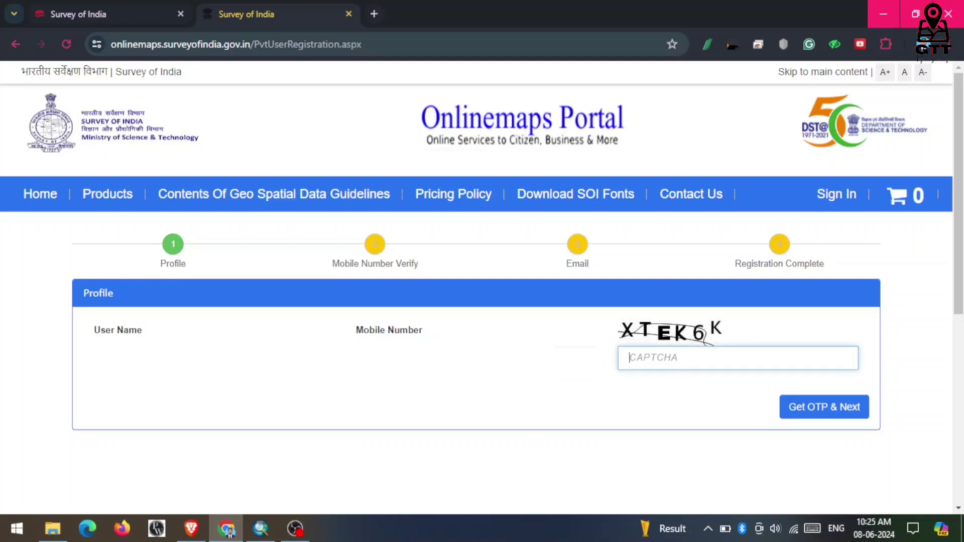
type("XTEK6K")
Step: Request an OTP and verify the mobile number with the received code
left_click(827, 408)
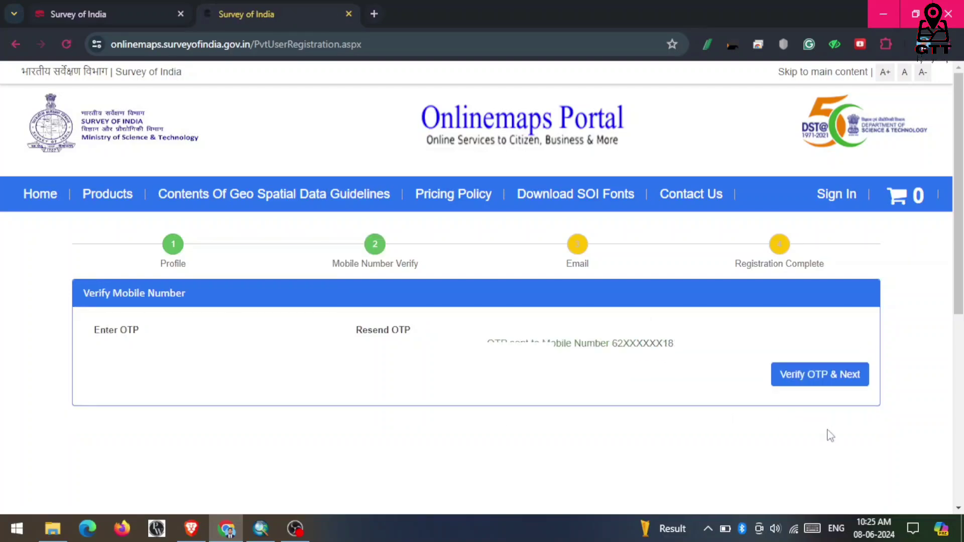
left_click(119, 354)
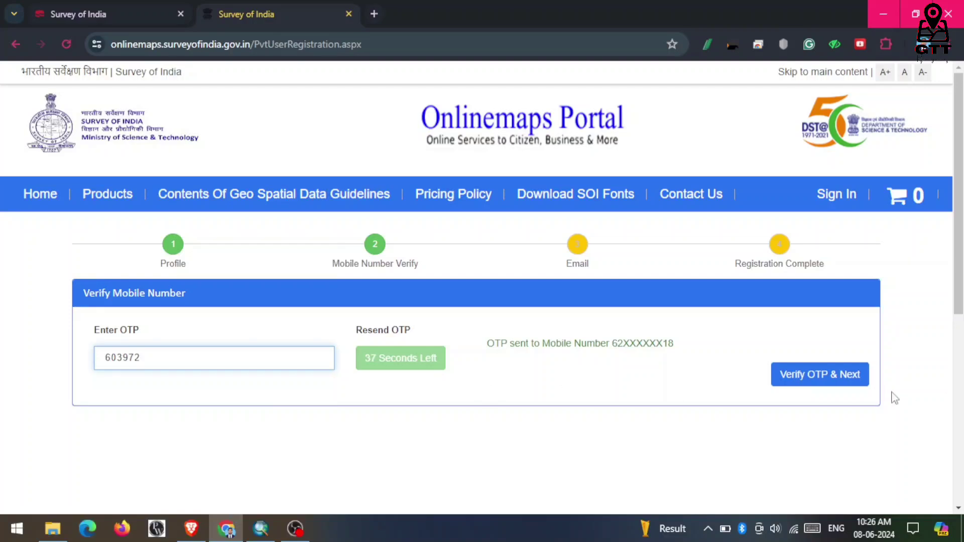
left_click(816, 374)
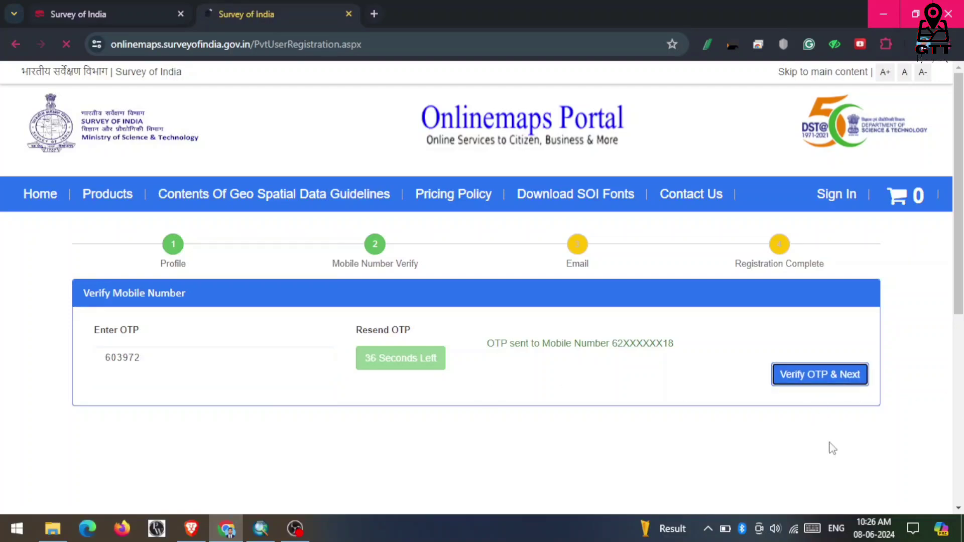
Step: Enter the email address and captcha, then verify the email to complete registration
left_click(198, 356)
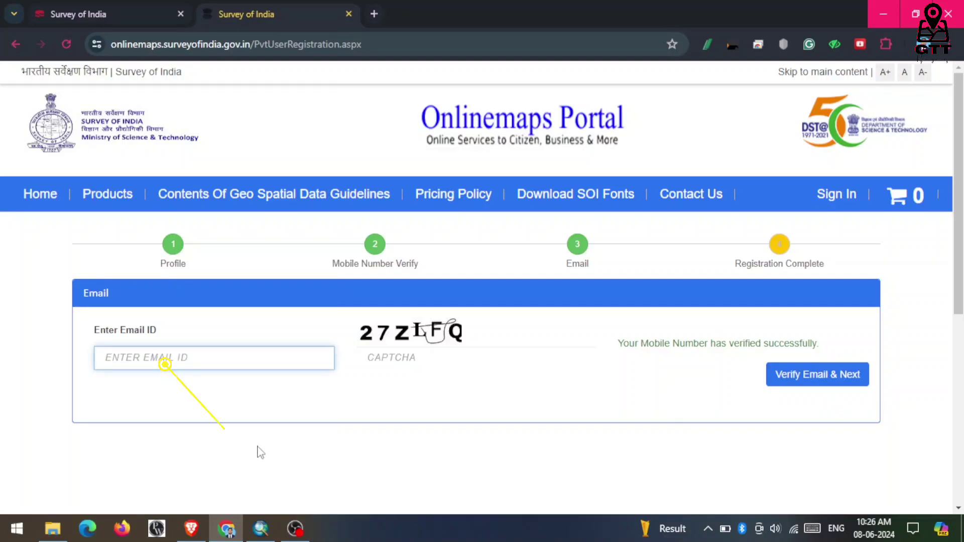
type("bcal")
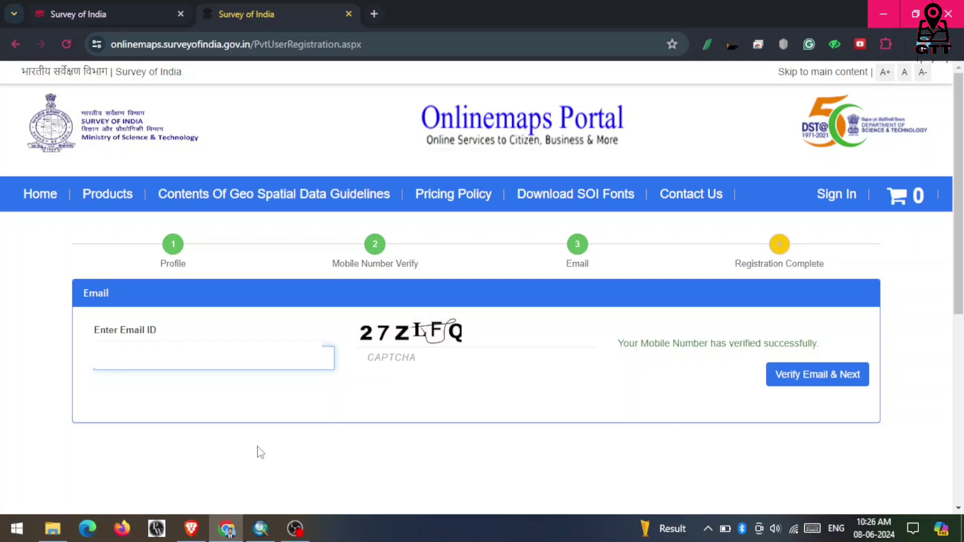
key("Tab")
type("27")
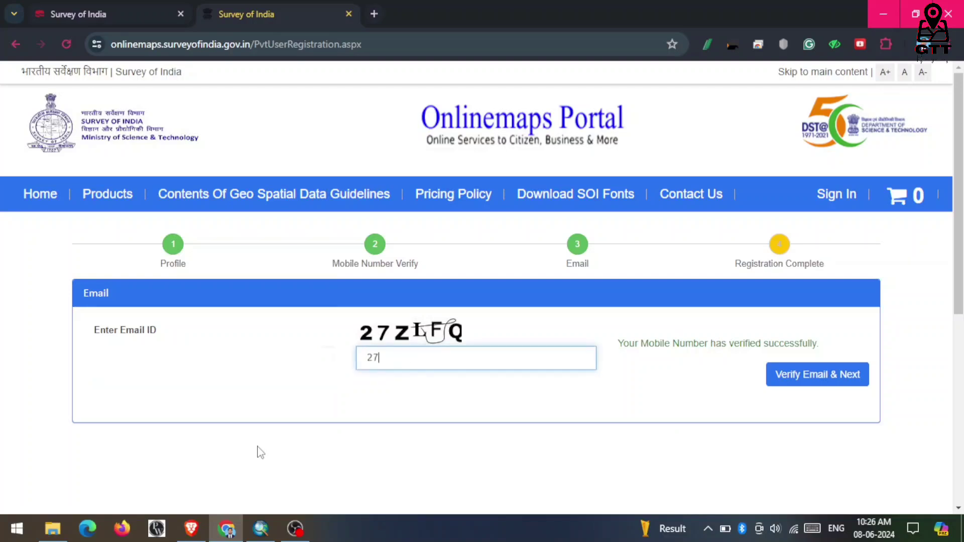
type("ZLFQ")
left_click(809, 378)
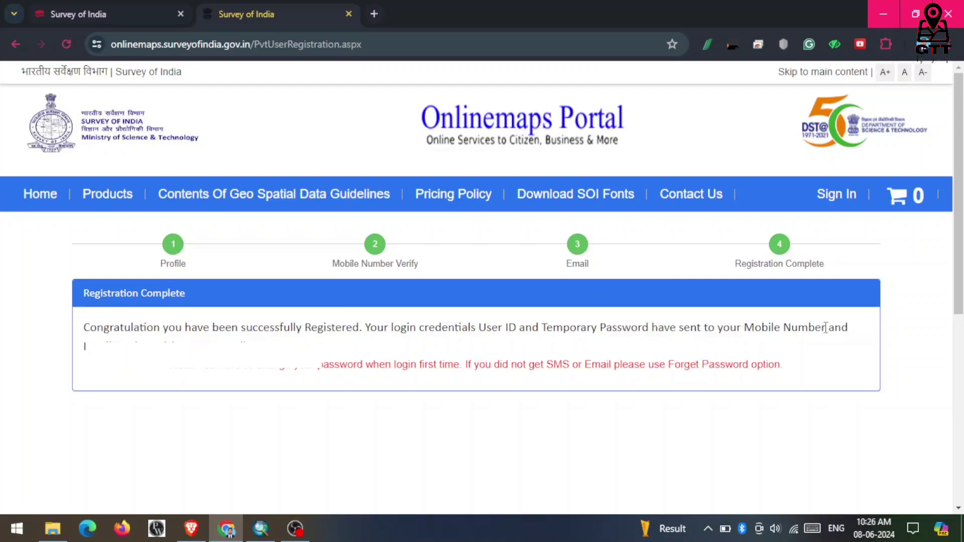
Step: Highlight the confirmation notes about changing the password and the forgot-password advice
left_click_drag(84, 346, 448, 360)
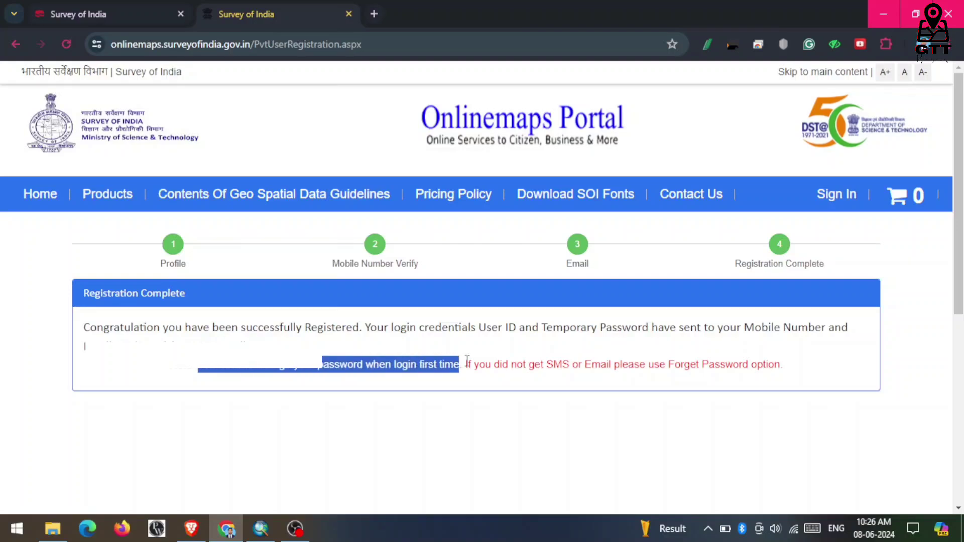
left_click_drag(462, 365, 788, 372)
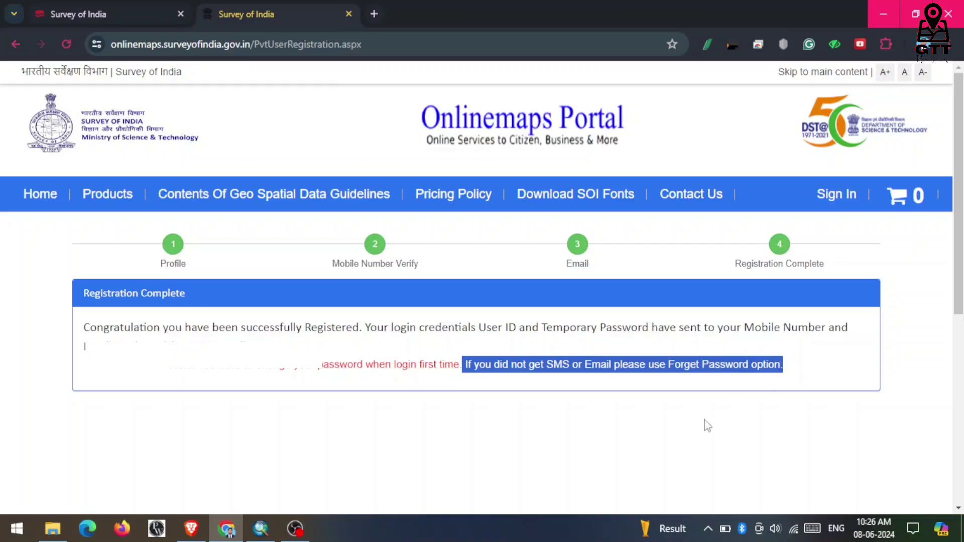
left_click(2, 364)
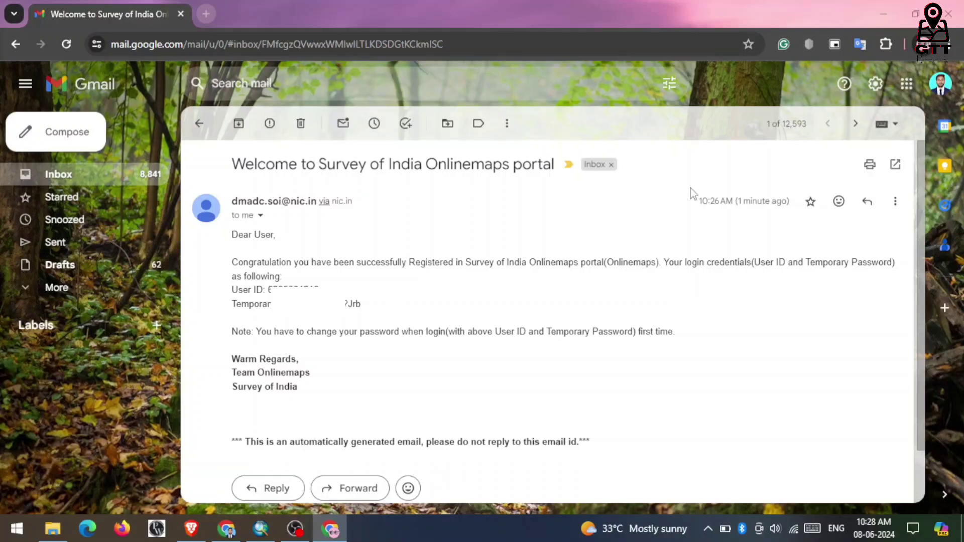
Step: Minimize the Gmail window to return to the Registration Complete page
left_click(883, 14)
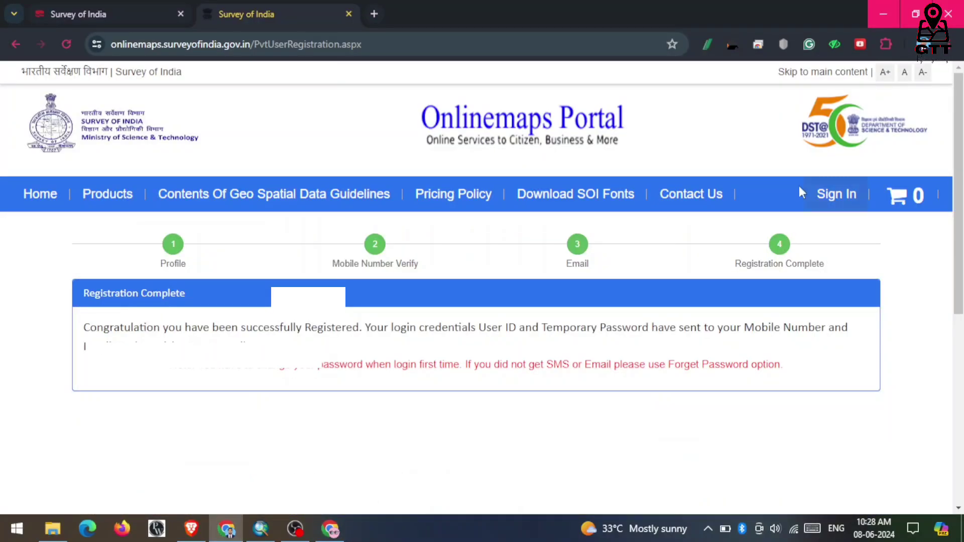
Step: Sign in to the portal with the registered mobile number, temporary password and captcha
left_click(838, 198)
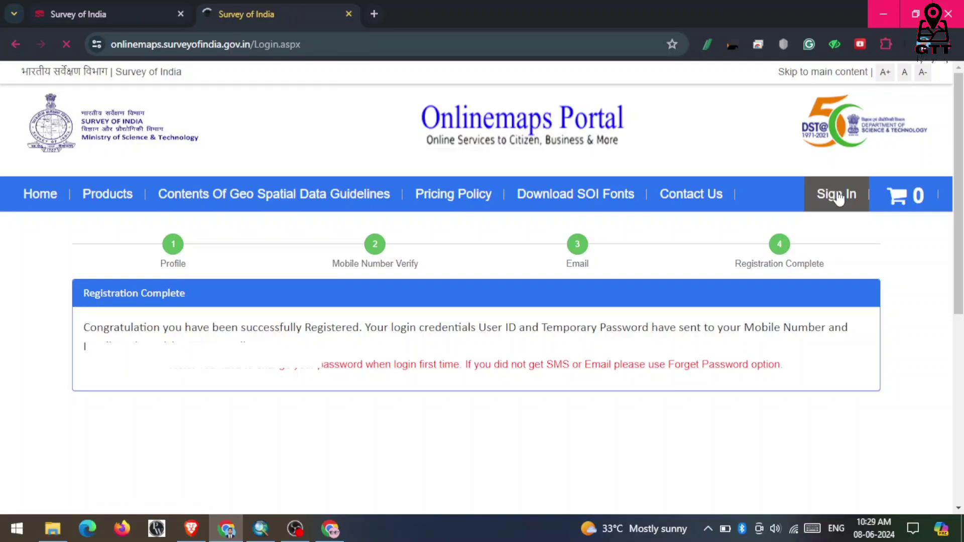
left_click(478, 279)
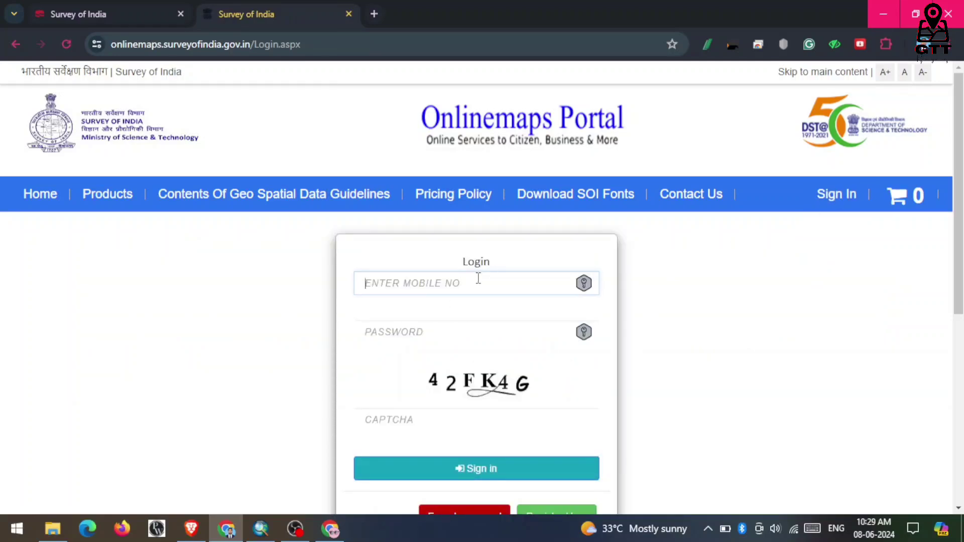
type("6")
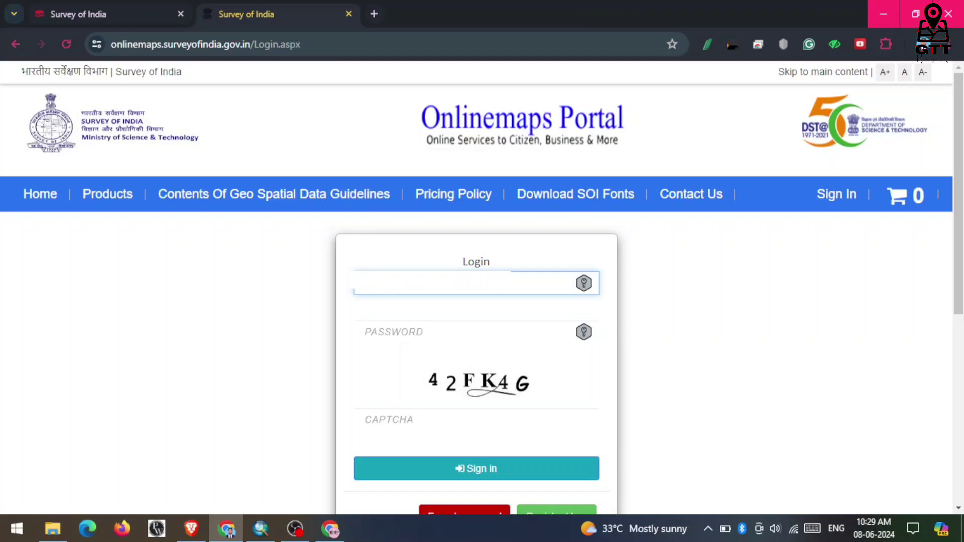
left_click(466, 331)
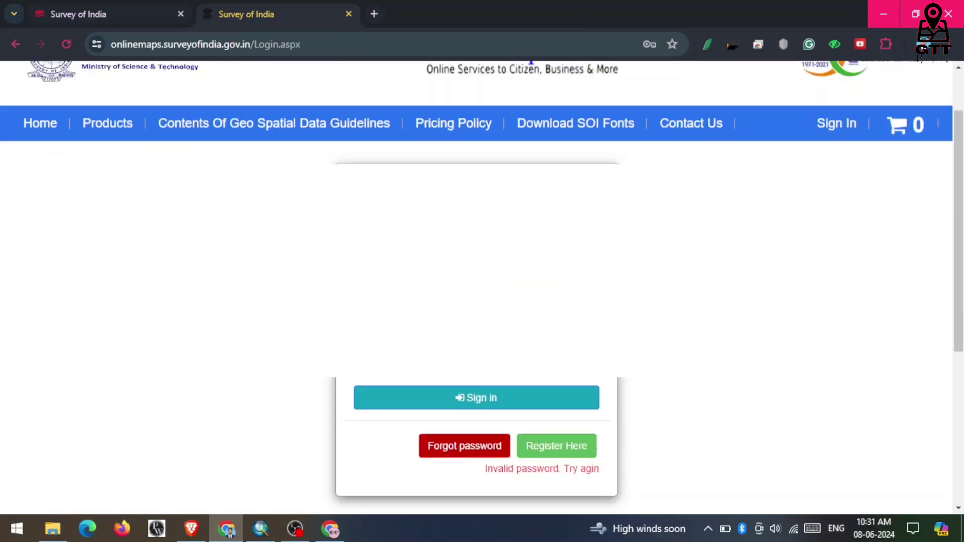
left_click(469, 260)
type("*")
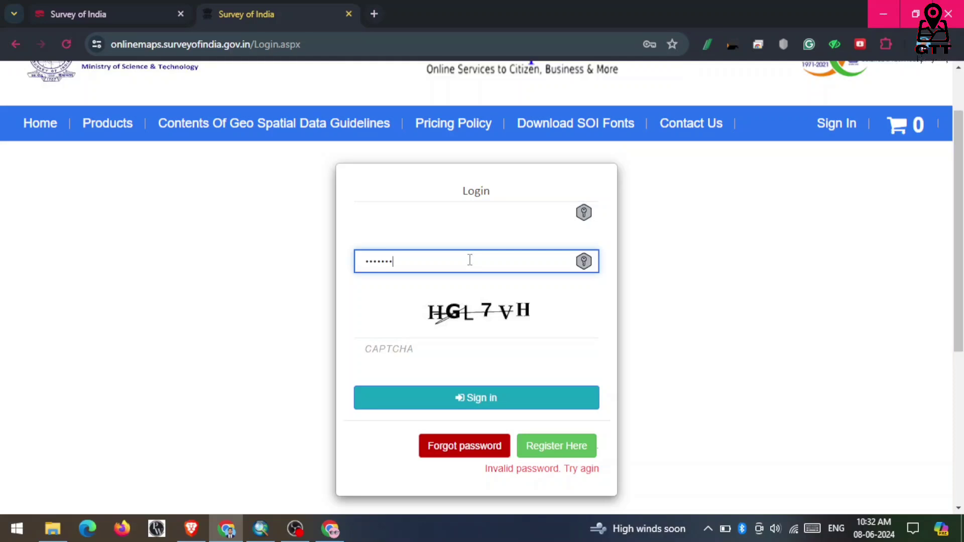
type("*")
left_click(448, 351)
type("HGL7VH")
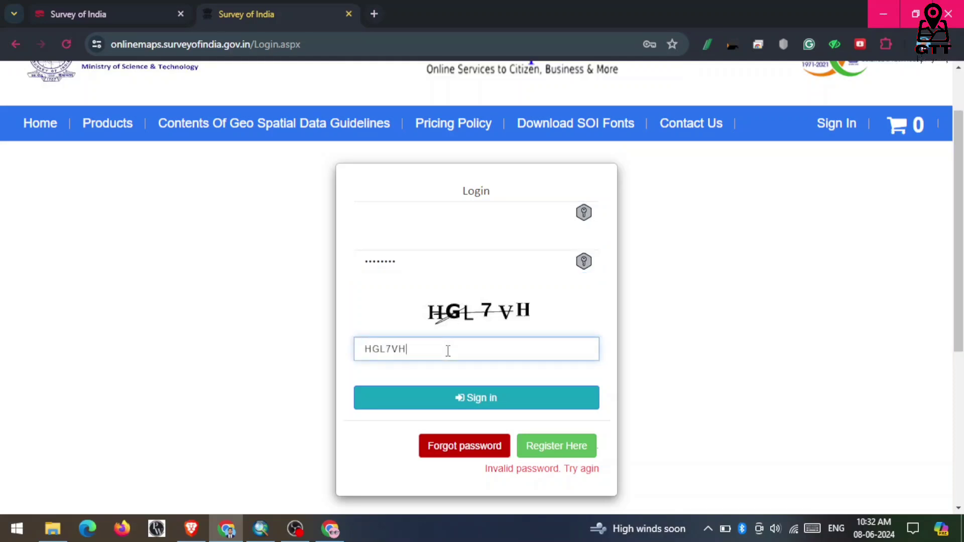
left_click(495, 403)
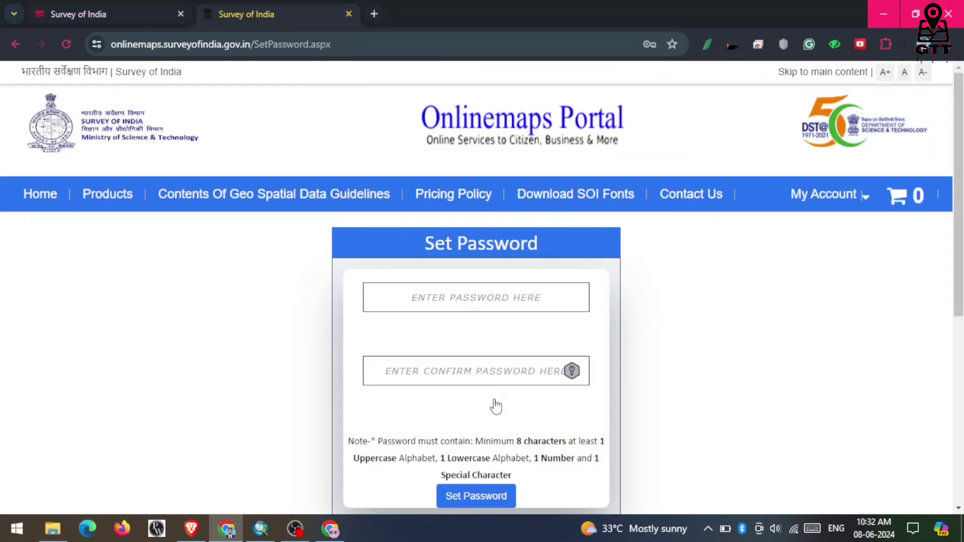
Step: Type the new password into both the Enter Password and Confirm Password fields
scroll(501, 398, "down", 1)
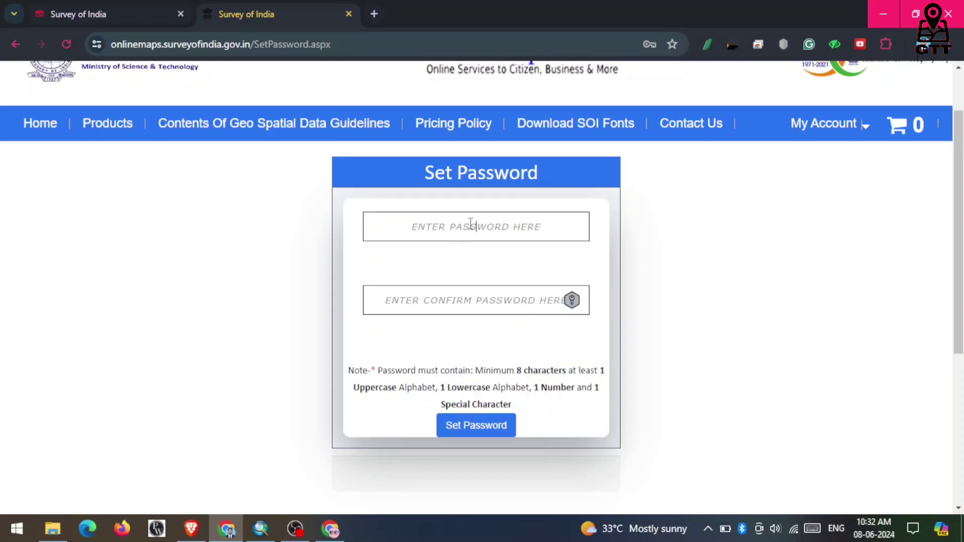
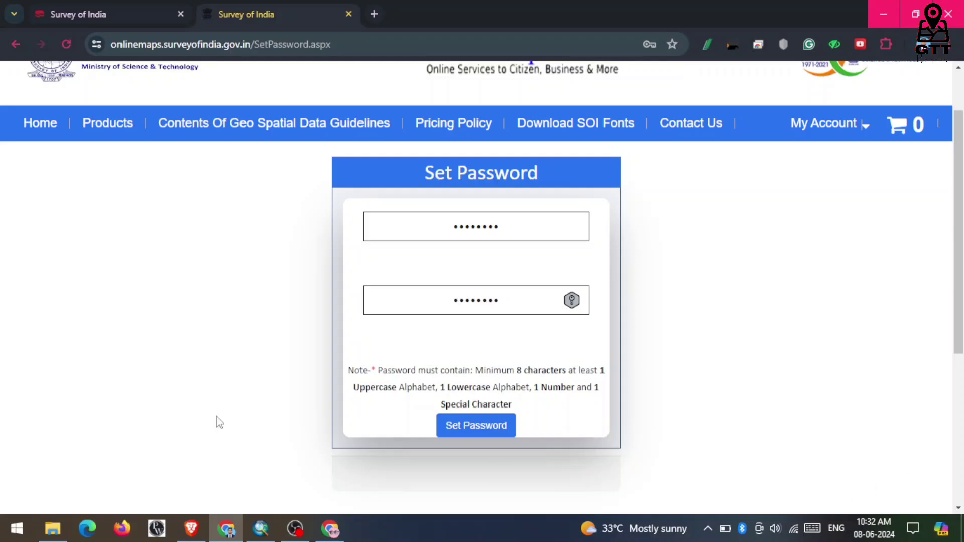
Step: Save the new password, then re-enter it and the captcha on the login form
left_click(469, 425)
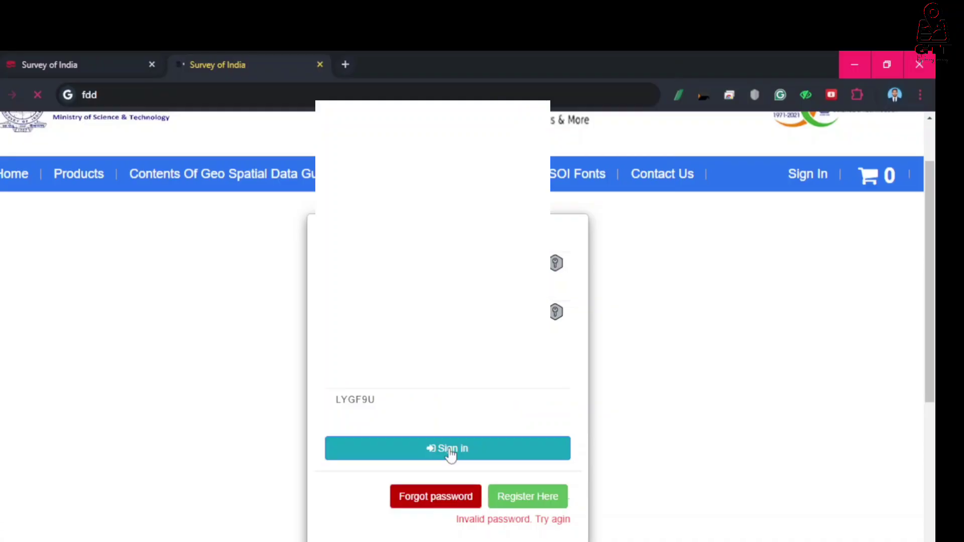
scroll(447, 439, "down", 3)
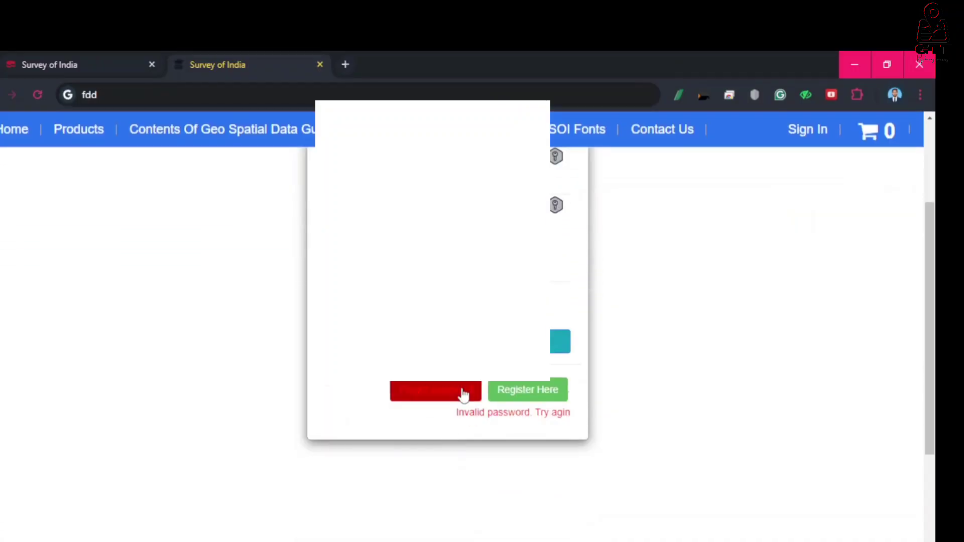
scroll(463, 394, "up", 1)
left_click(560, 311)
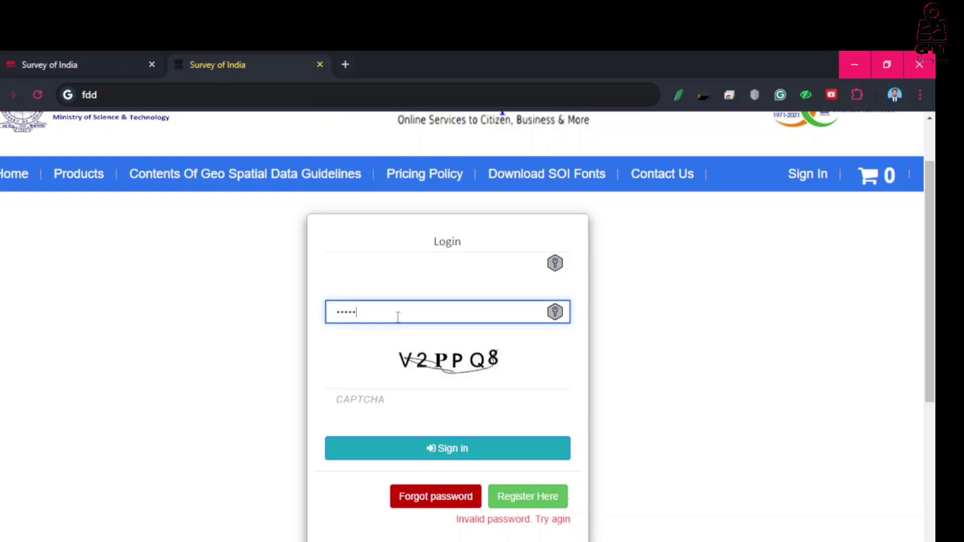
type("••")
key("Tab")
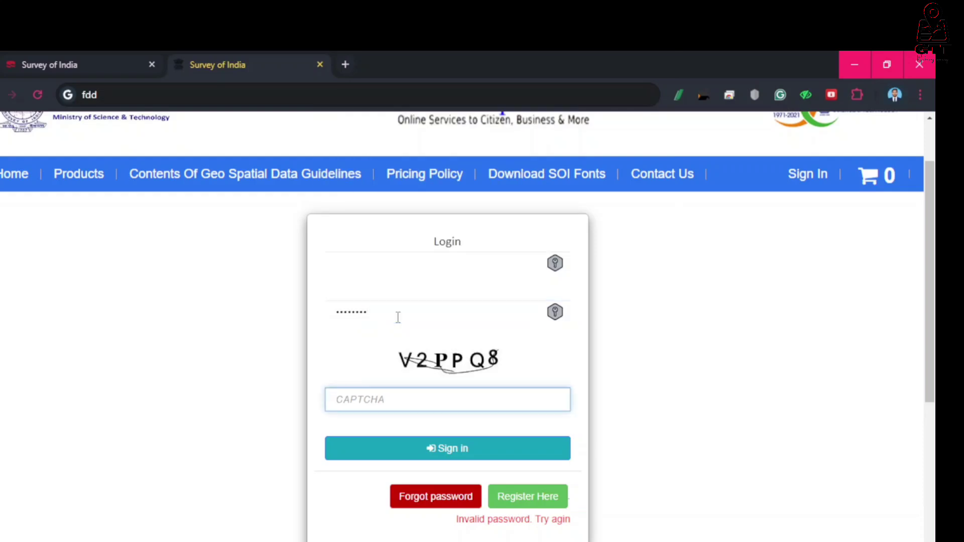
type("V2PPQ8")
Step: Sign in with the new password and open the Update Profile form
left_click(504, 449)
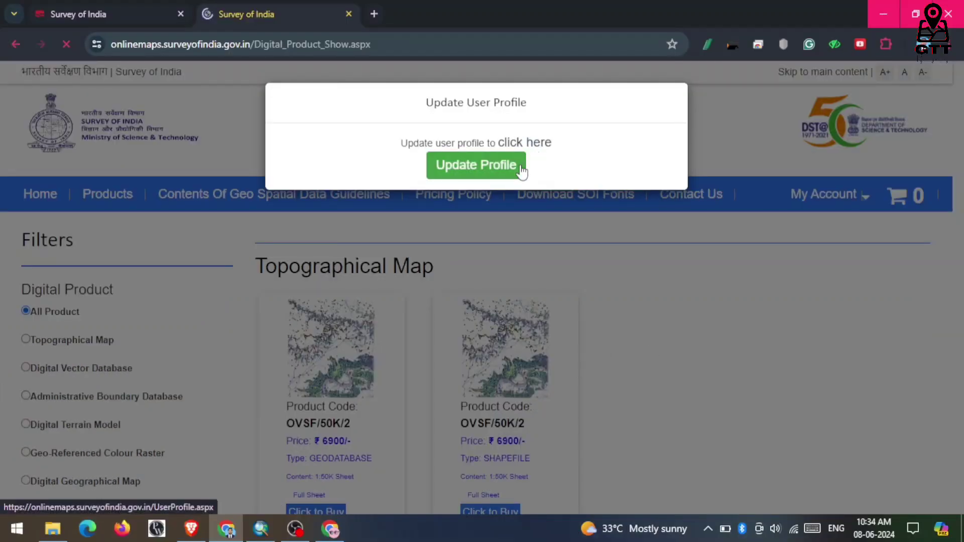
left_click(473, 172)
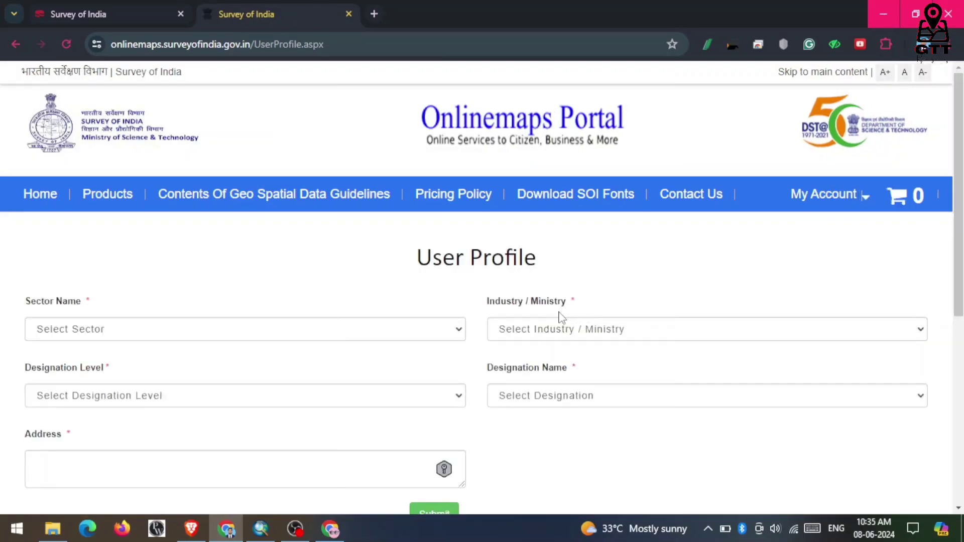
scroll(562, 296, "down", 5)
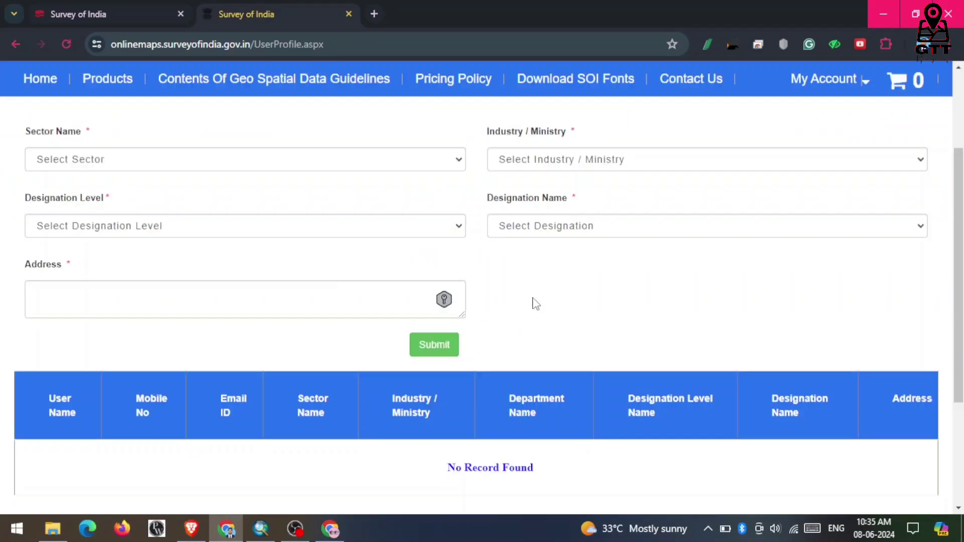
scroll(618, 337, "up", 5)
Step: Set sector Private, industry Education, designation level Entry-level and designation Associate
left_click(224, 258)
left_click(120, 301)
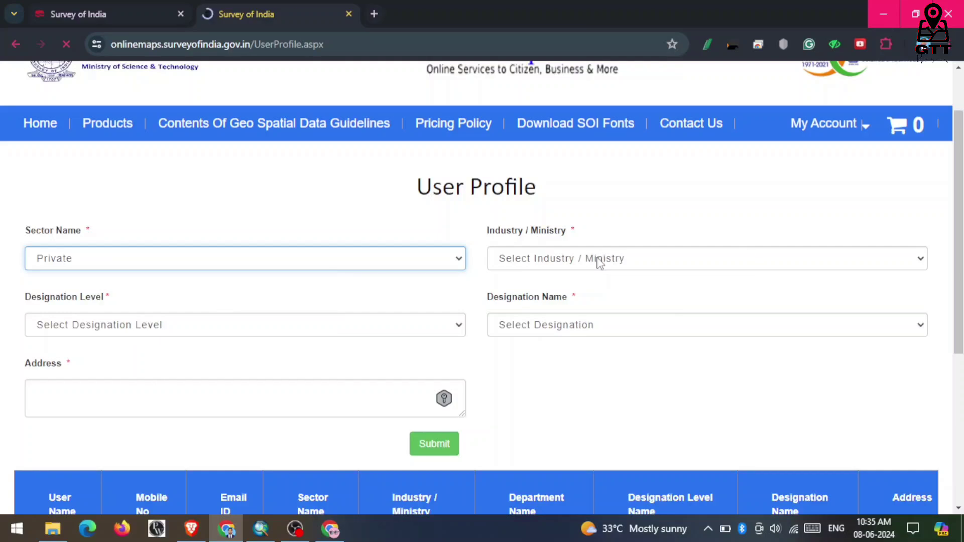
left_click(573, 329)
scroll(572, 201, "down", 2)
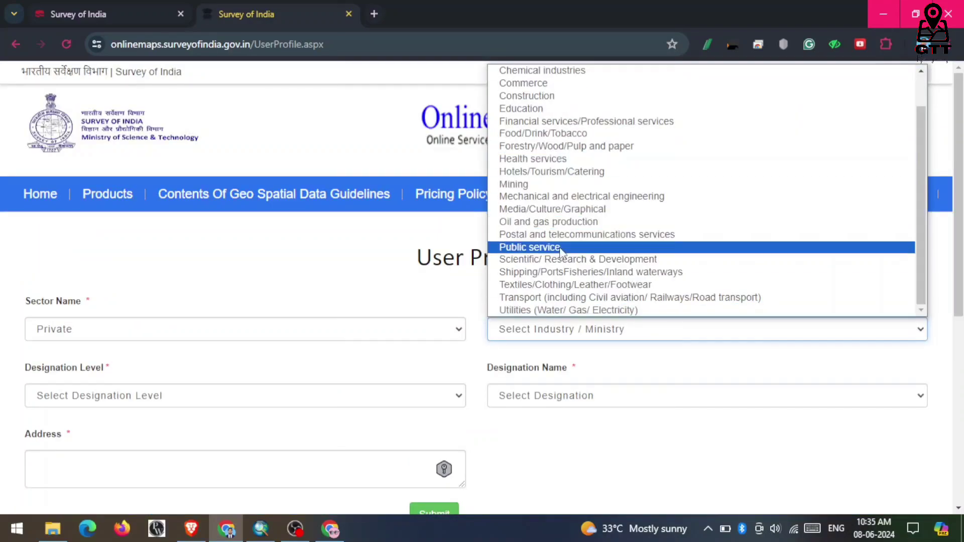
left_click(522, 108)
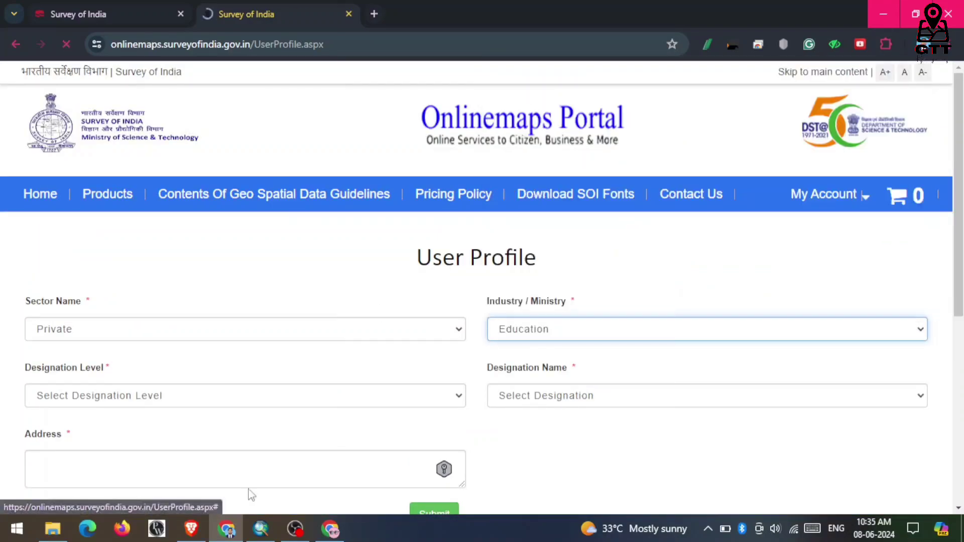
left_click(284, 397)
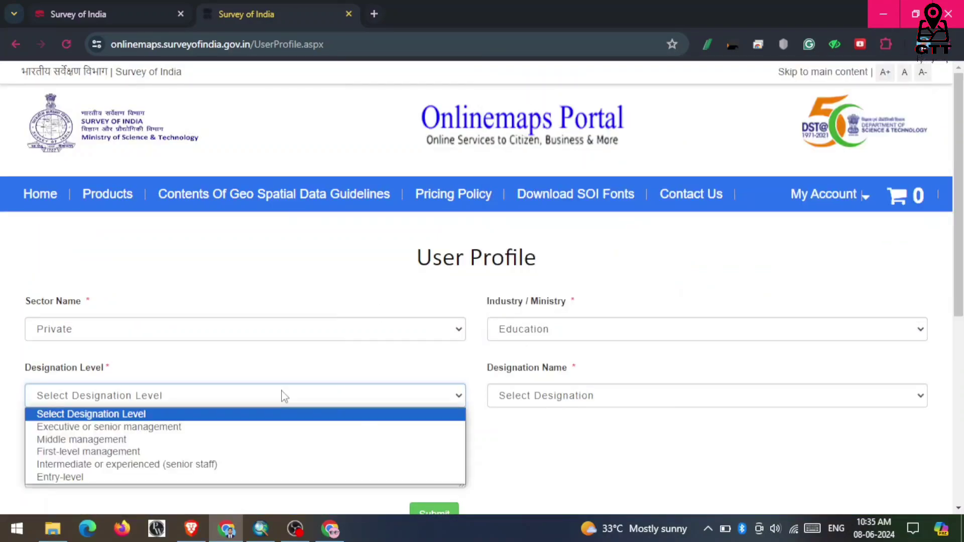
left_click(166, 477)
left_click(561, 397)
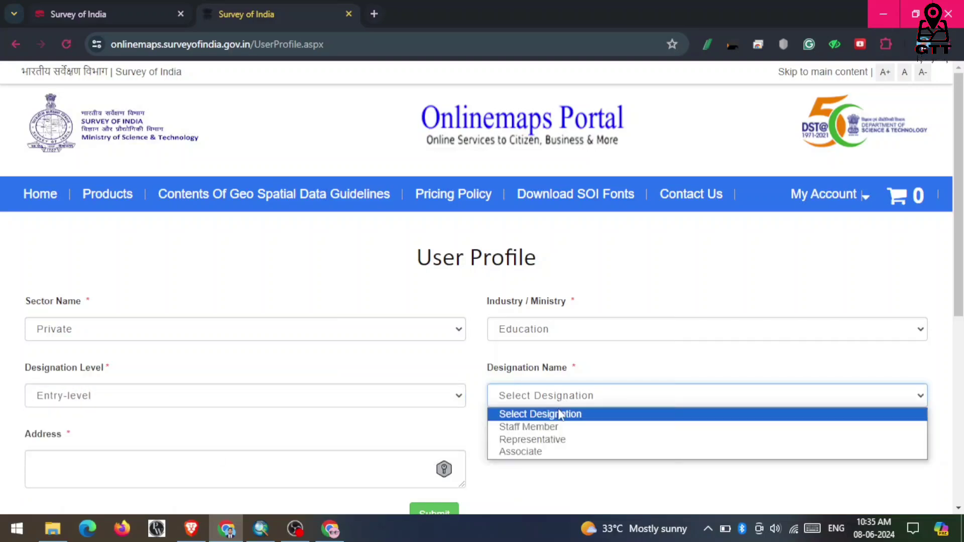
left_click(521, 451)
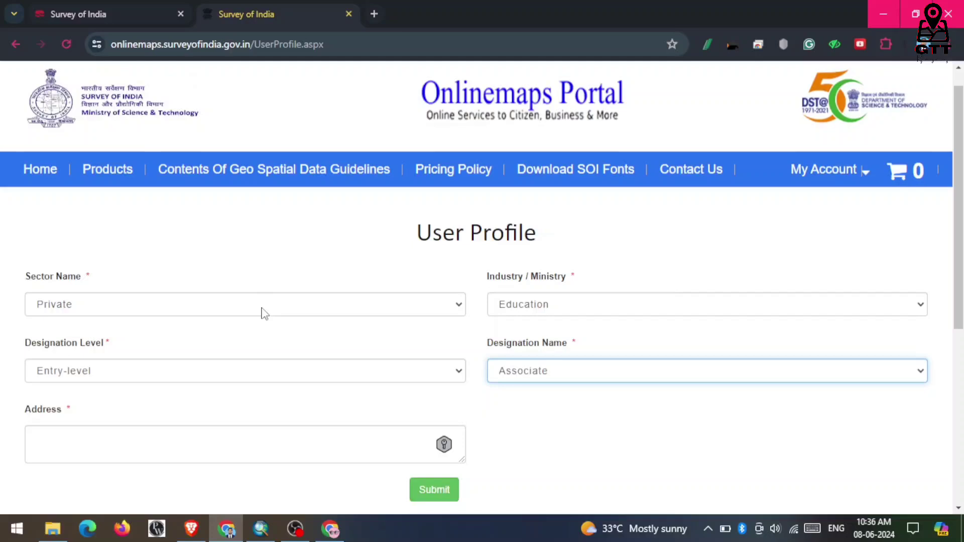
Step: Fill in the address field, submit the profile, and return to the portal home page
mouse_move(261, 528)
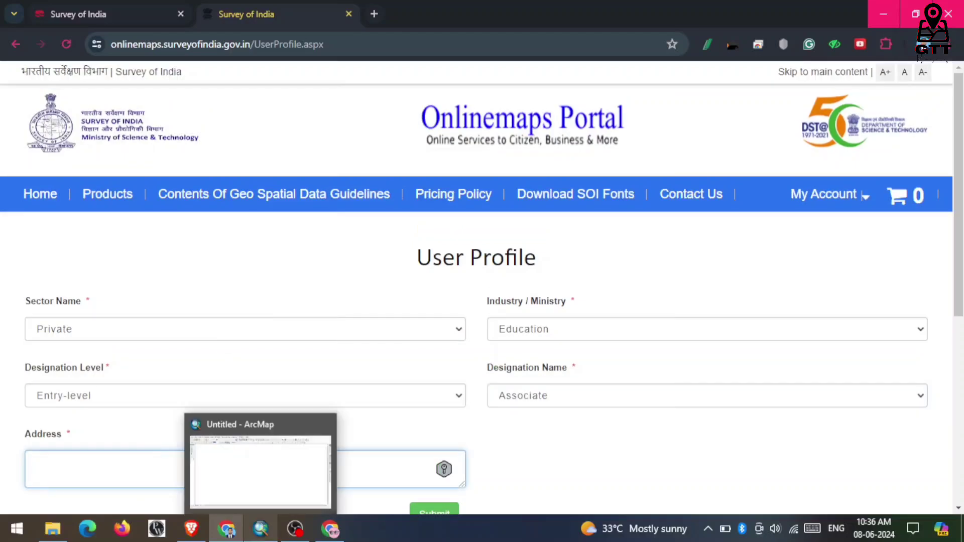
type("Jaipur, Ra")
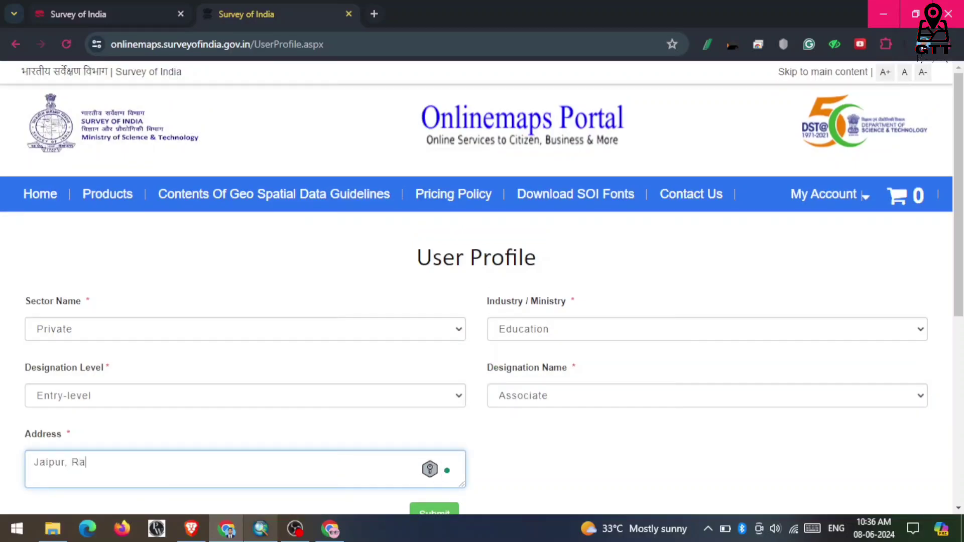
type("jasthan")
scroll(243, 344, "down", 3)
left_click(505, 340)
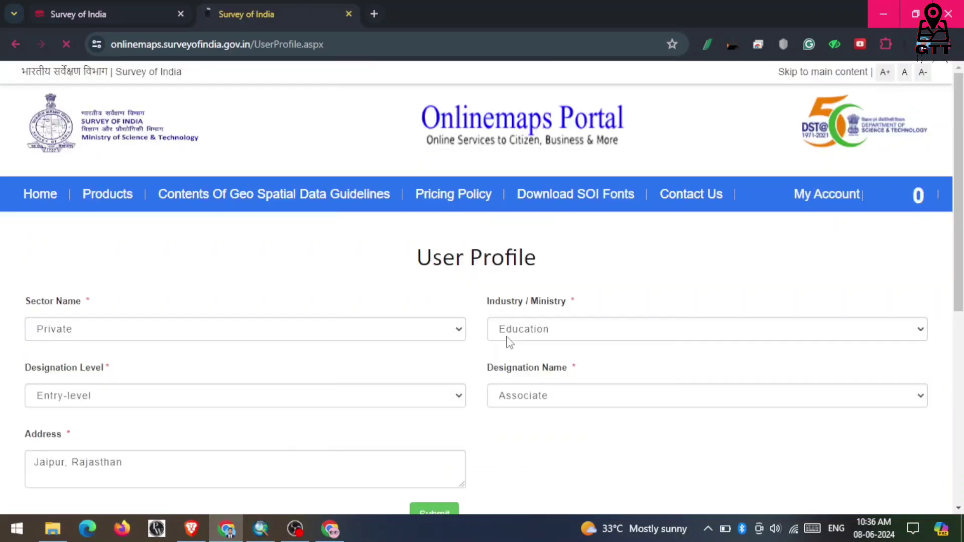
left_click(45, 195)
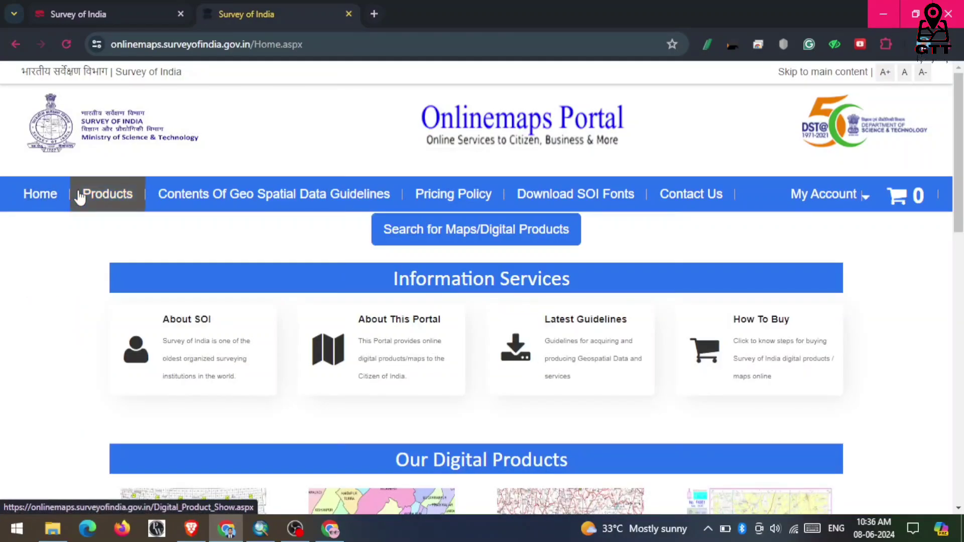
scroll(442, 252, "down", 5)
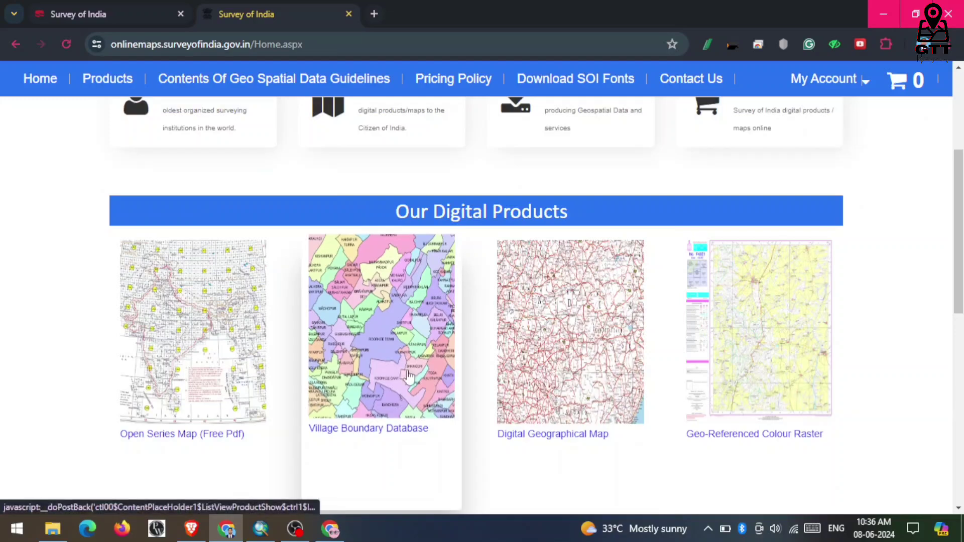
scroll(673, 387, "down", 1)
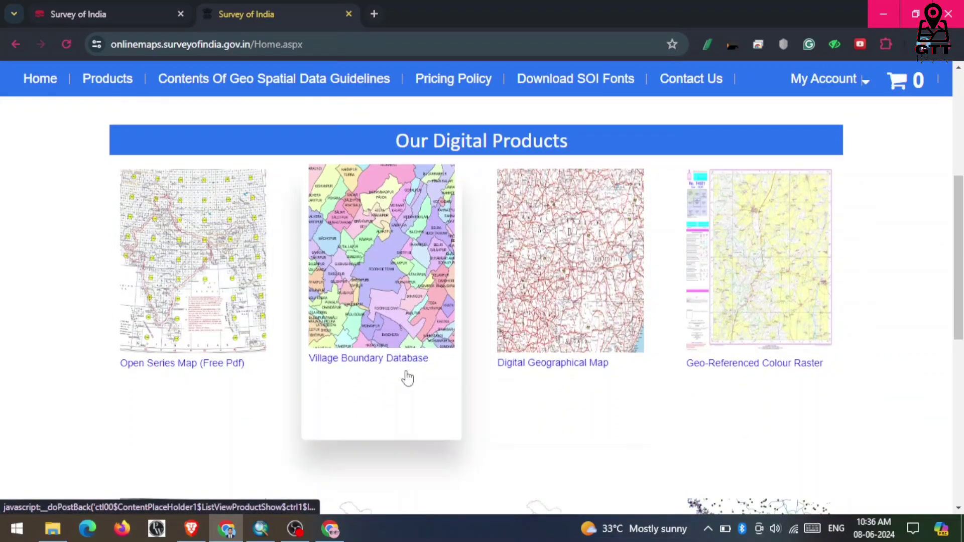
scroll(286, 366, "down", 5)
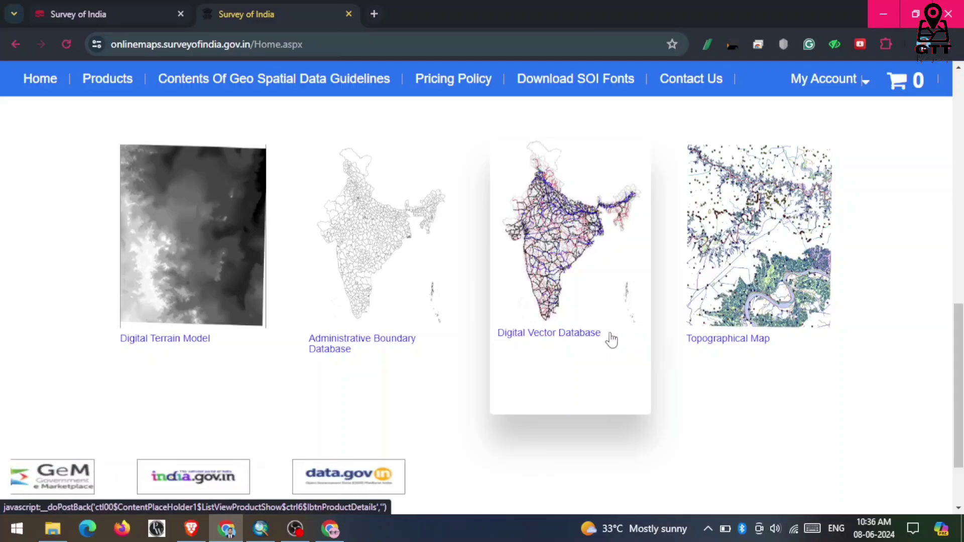
scroll(770, 338, "down", 2)
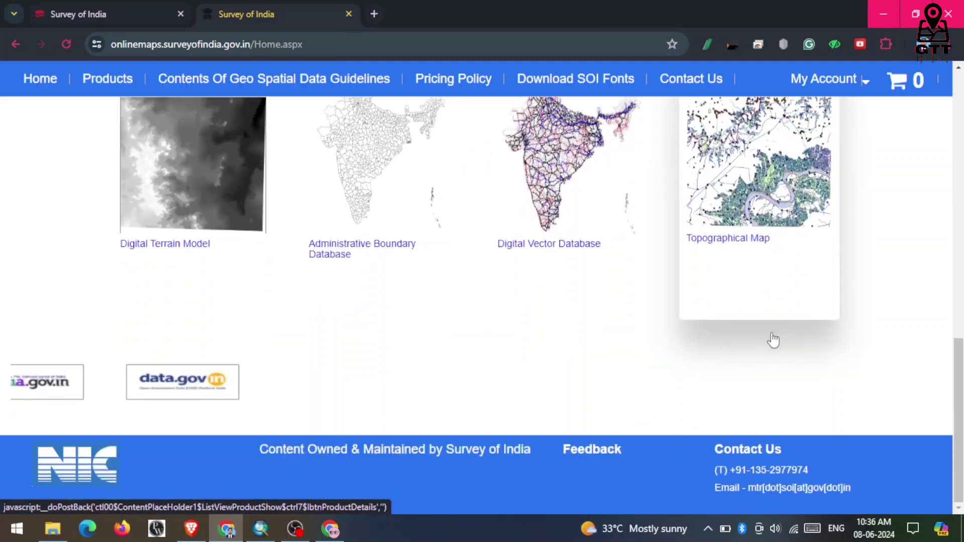
scroll(763, 338, "up", 6)
scroll(714, 335, "up", 4)
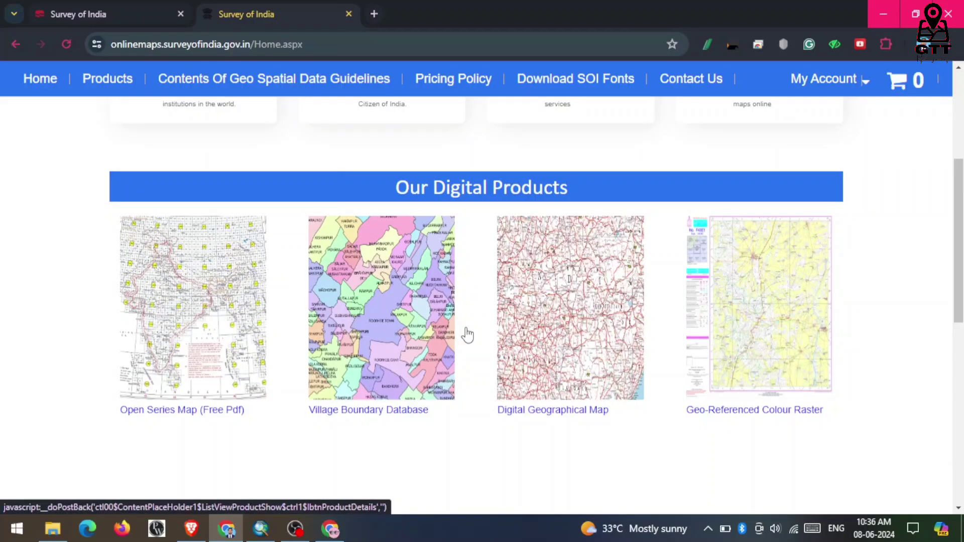
scroll(383, 328, "up", 5)
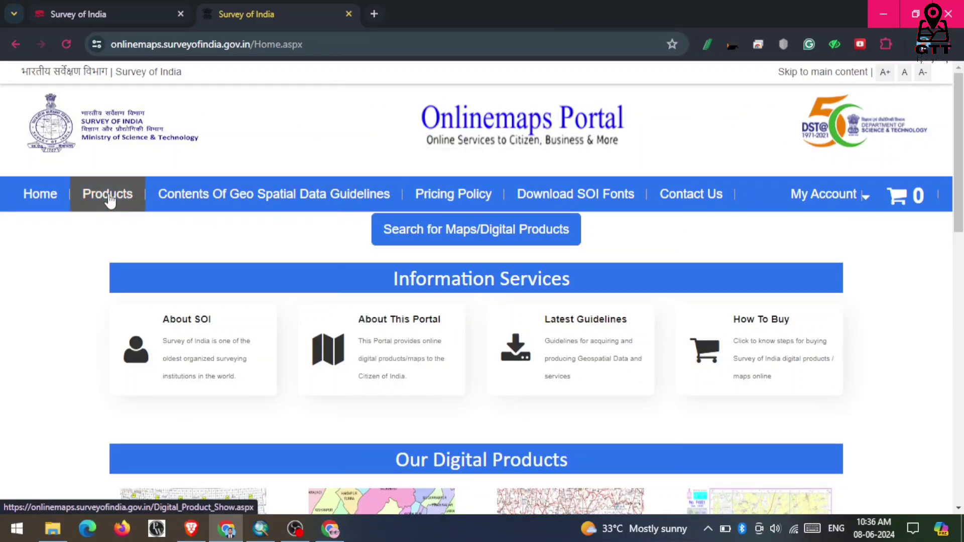
scroll(365, 276, "down", 3)
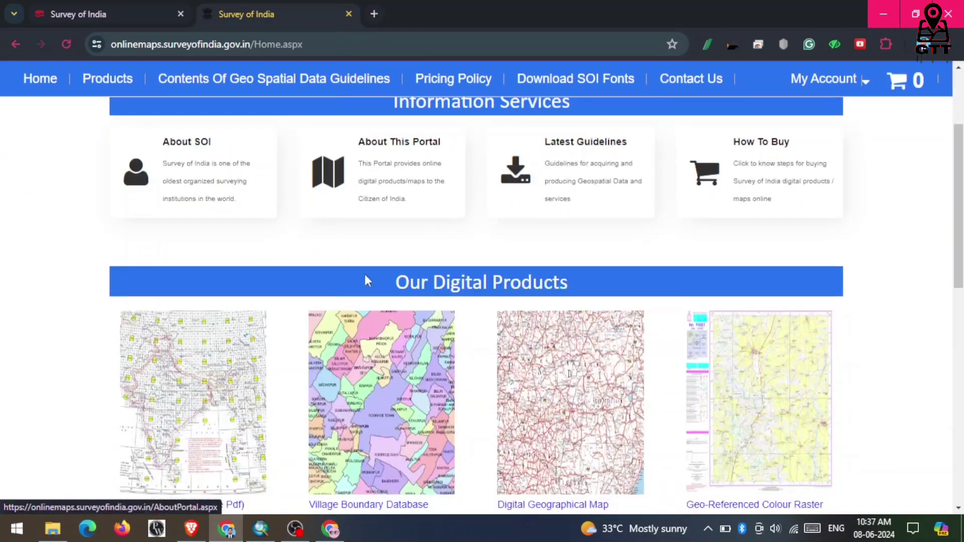
scroll(365, 276, "down", 8)
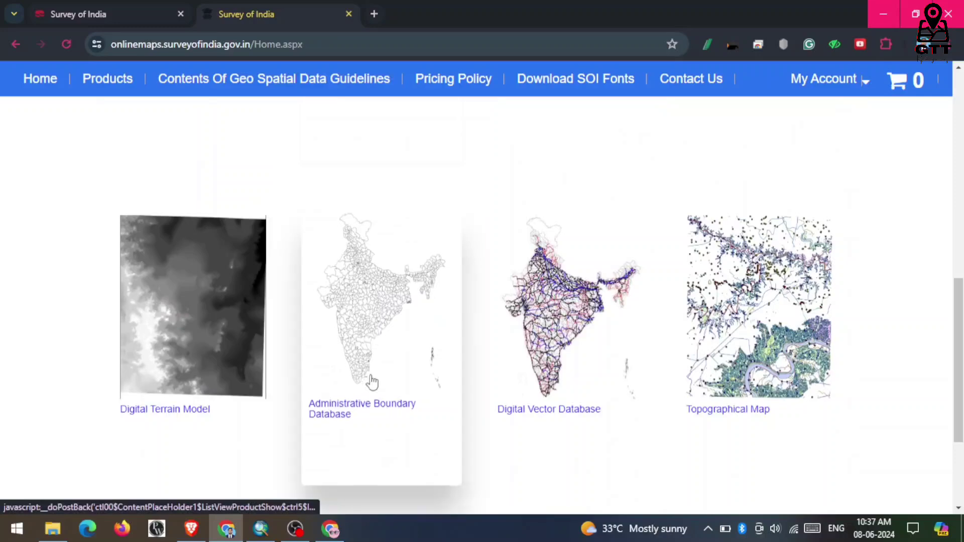
Step: Add the free country-wide district-level Administrative Boundary Database product OVSF/1M/7 to the cart and view it
left_click(335, 407)
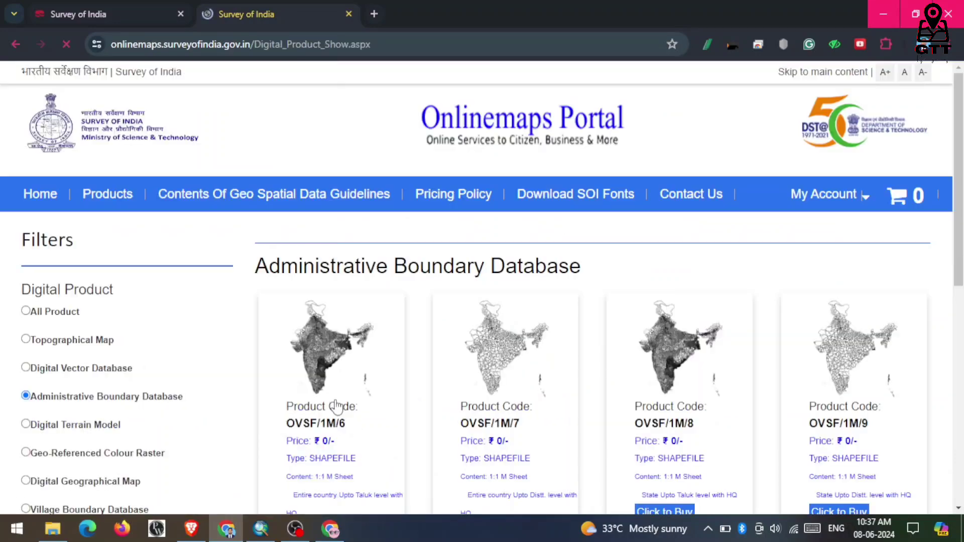
scroll(324, 452, "down", 1)
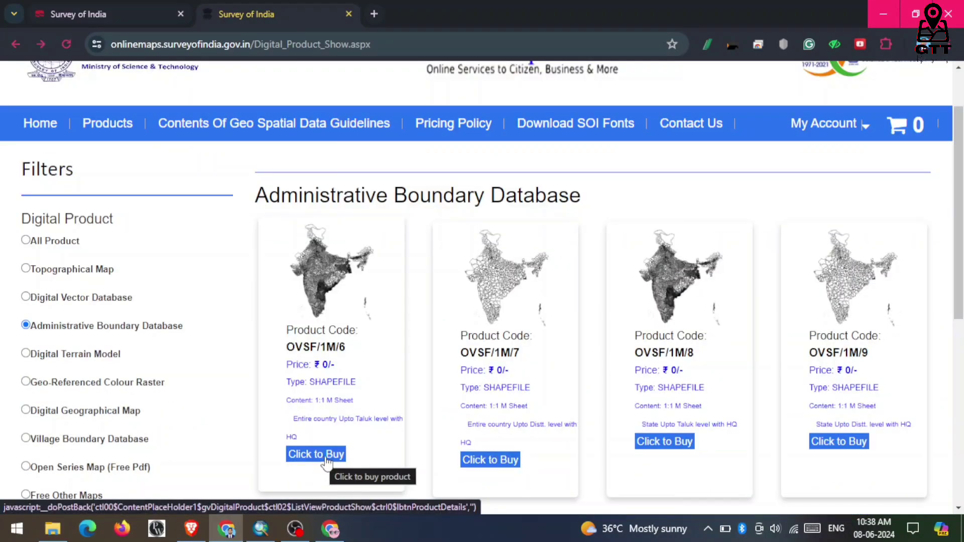
left_click(471, 458)
scroll(456, 425, "down", 4)
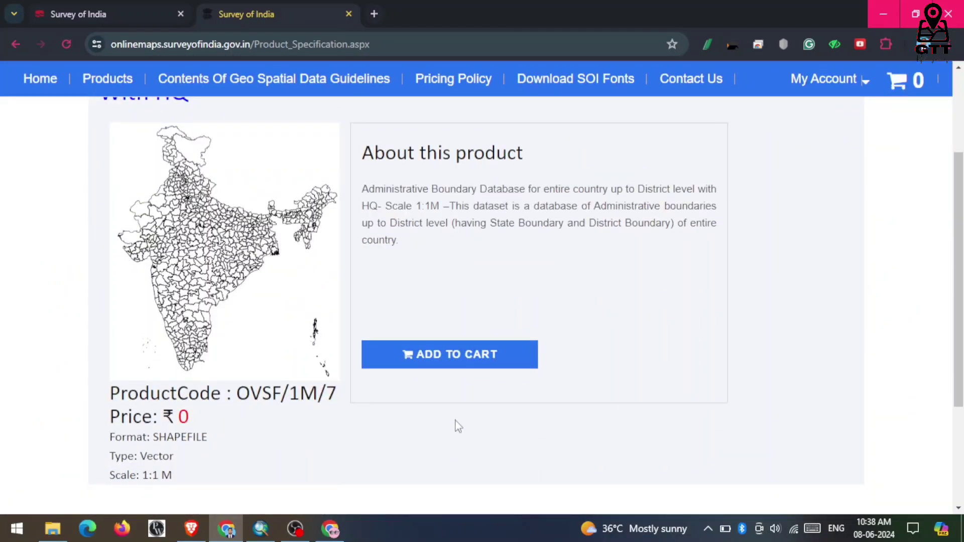
left_click(435, 364)
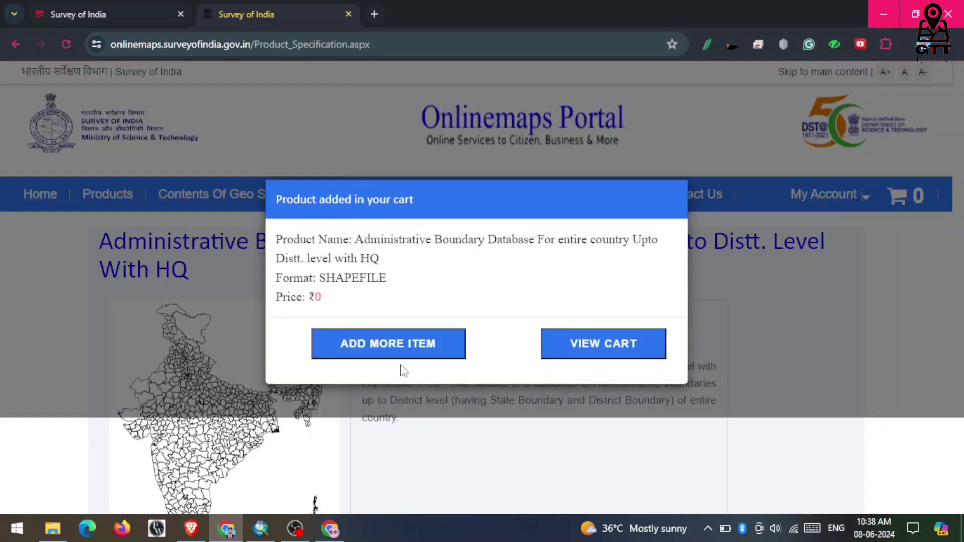
left_click(598, 353)
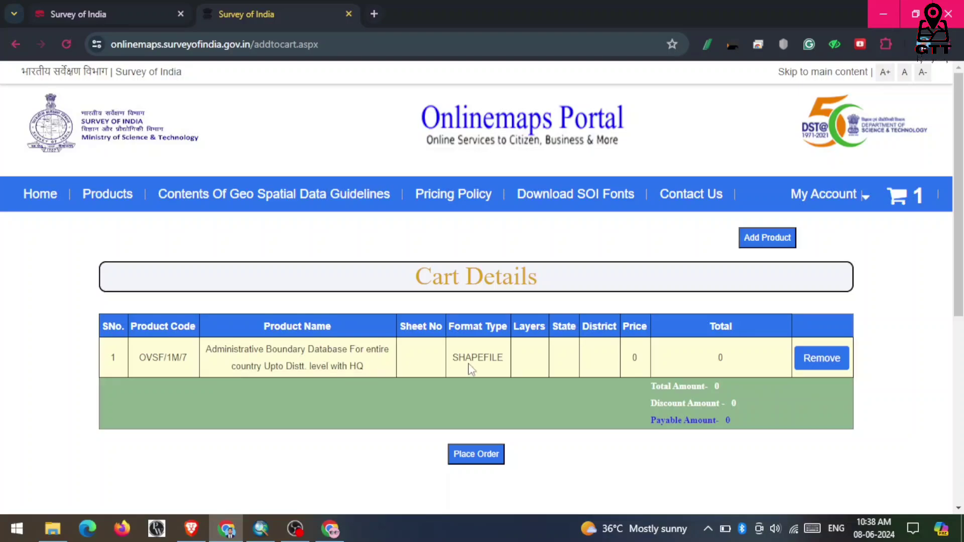
Step: Place the order, read the Terms and Conditions, and accept them with I Agree
left_click(480, 459)
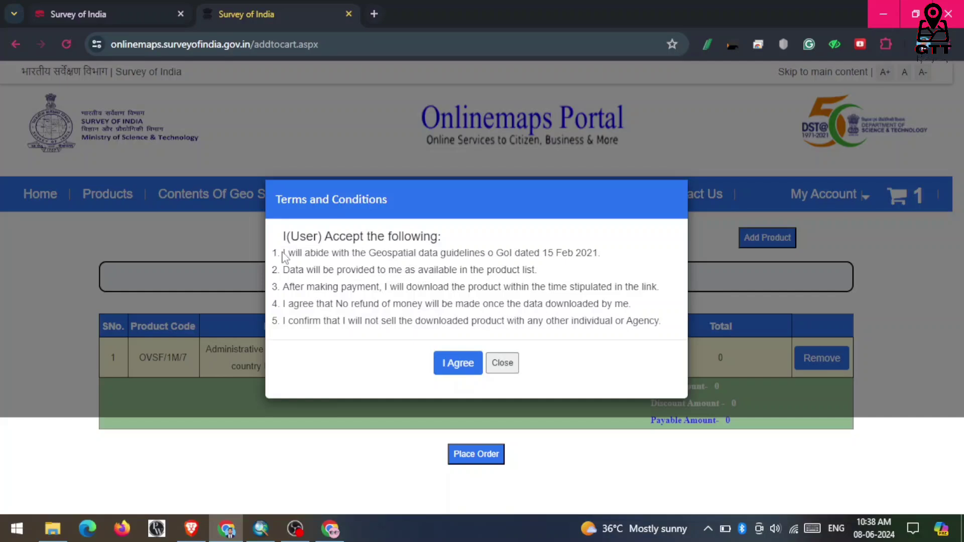
left_click_drag(284, 253, 602, 251)
left_click(605, 249)
left_click_drag(285, 266, 551, 271)
left_click(383, 302)
left_click(457, 366)
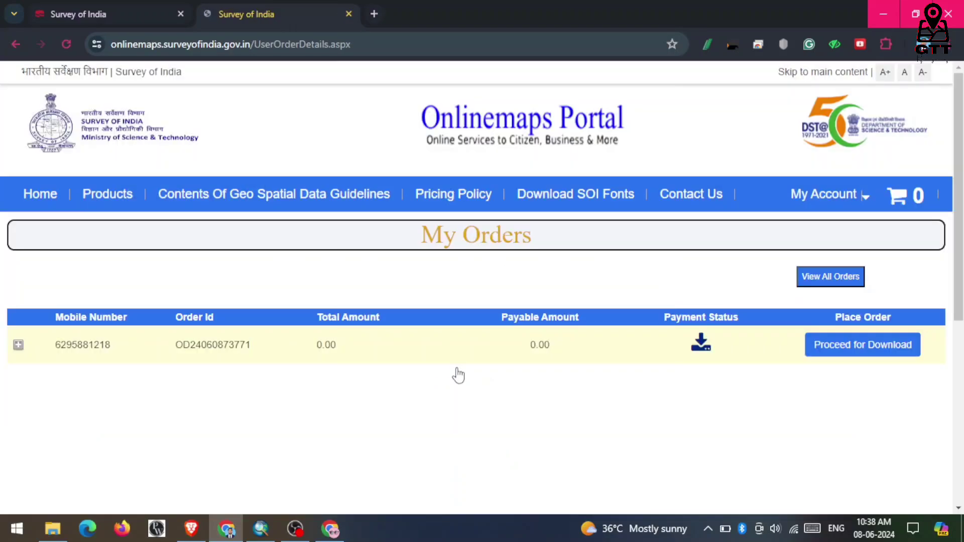
Step: Proceed to Download Products and request the OVSF/1M/7 download link
left_click(870, 355)
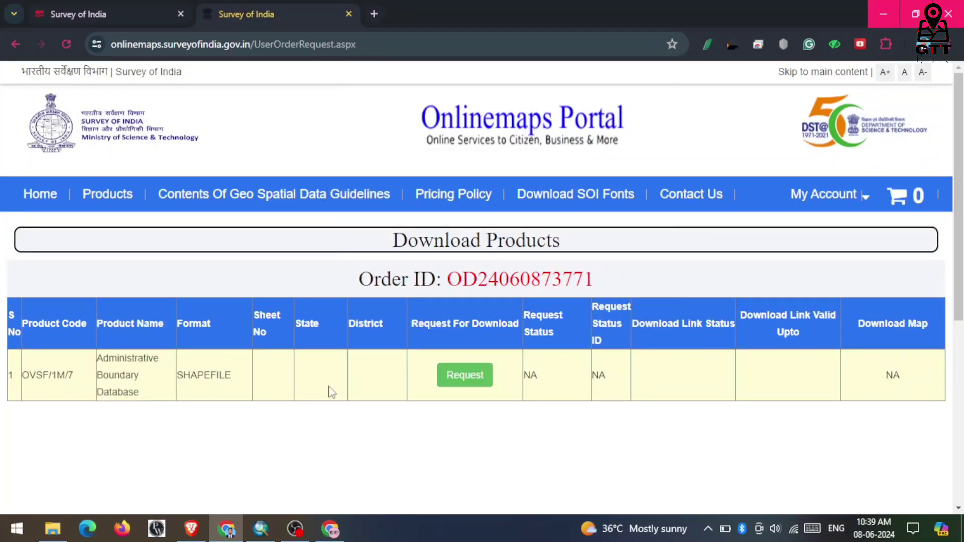
left_click(454, 374)
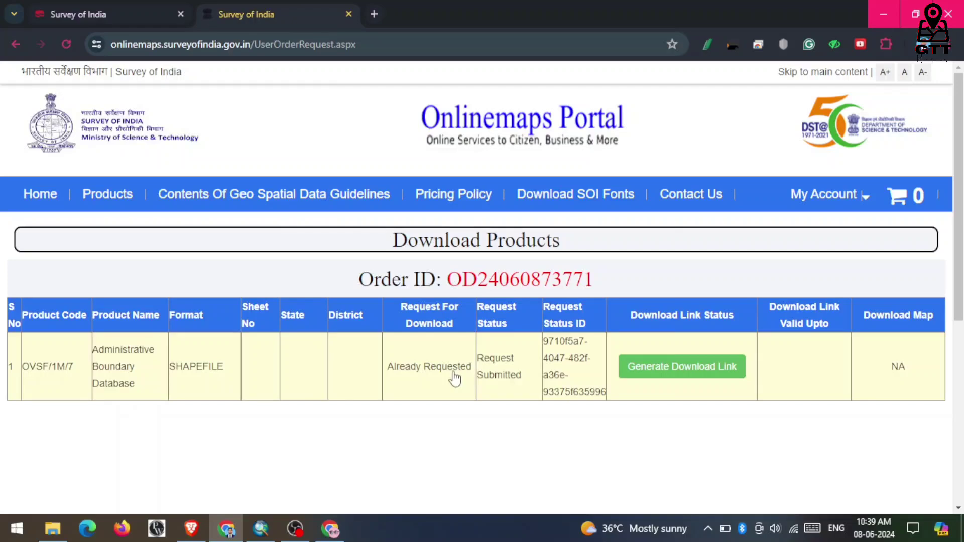
left_click(642, 366)
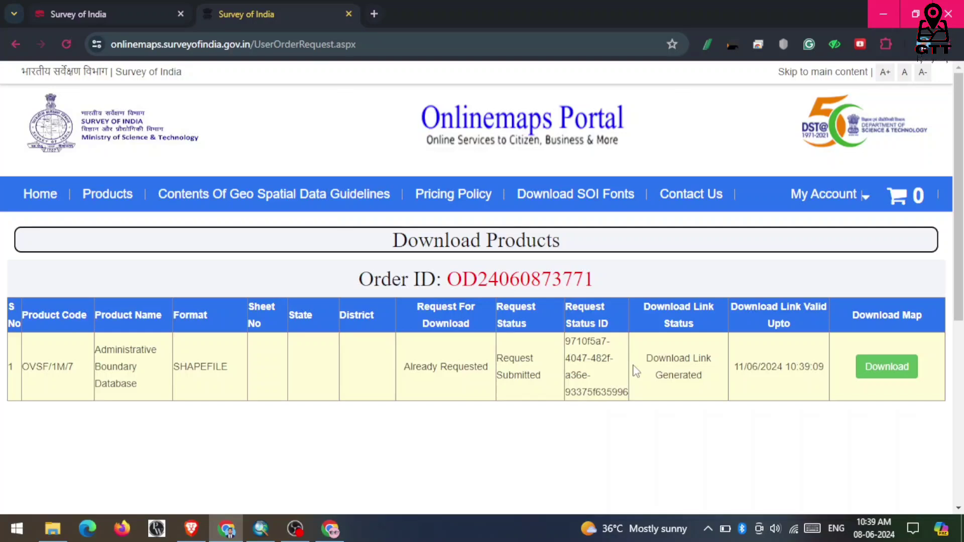
Step: Download the 59.9 MB Administrative Boundary Database zip and check Chrome's recent downloads list
left_click(885, 368)
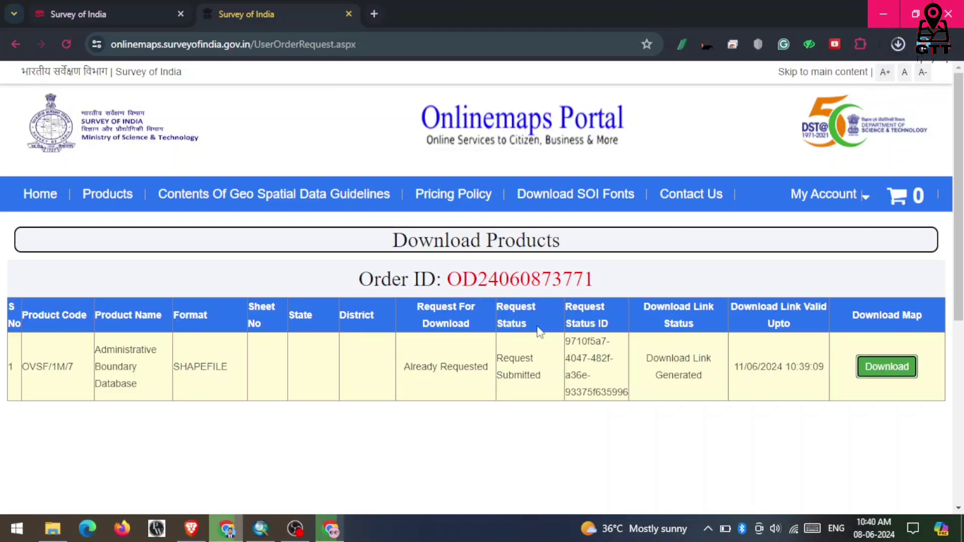
left_click(903, 48)
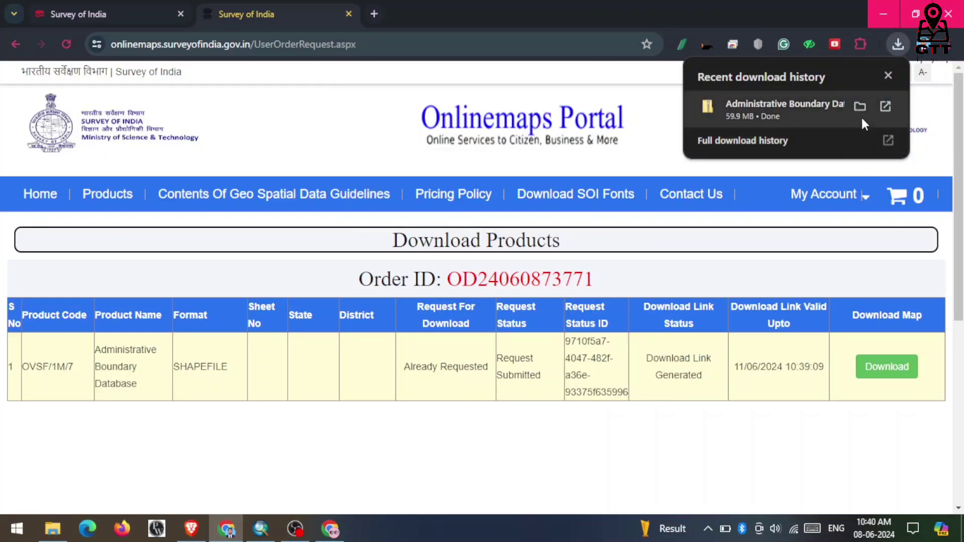
Step: Show the downloaded zip in its folder and extract it into its own folder
mouse_move(839, 102)
left_click(862, 107)
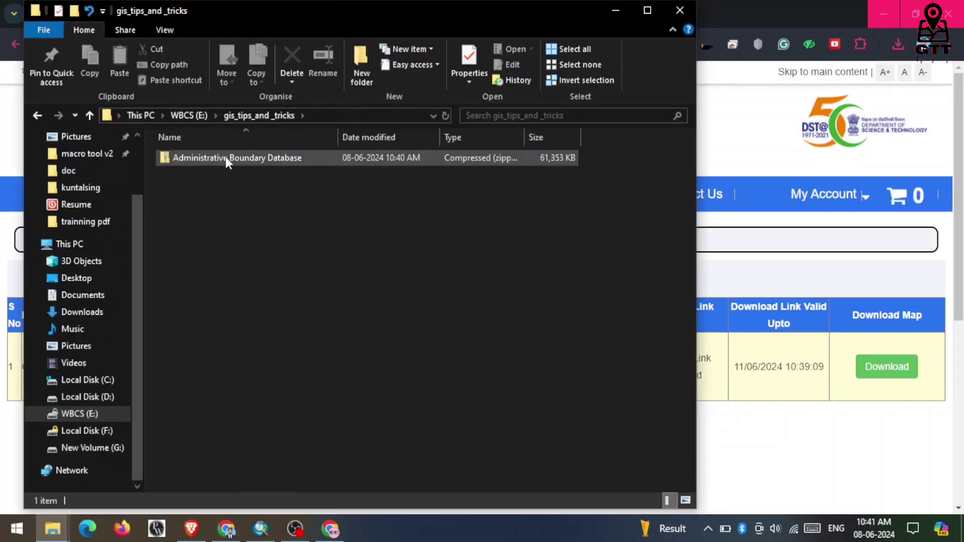
left_click(225, 156)
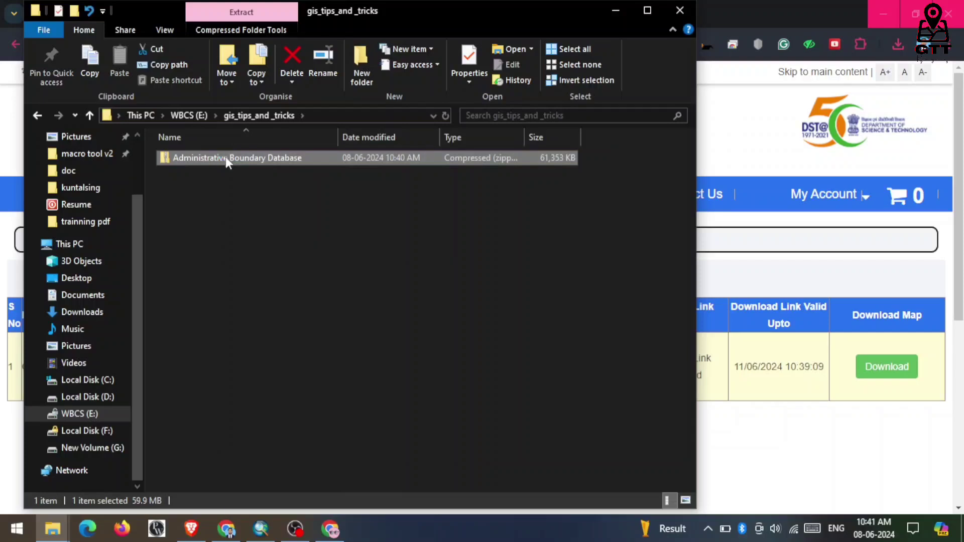
right_click(225, 157)
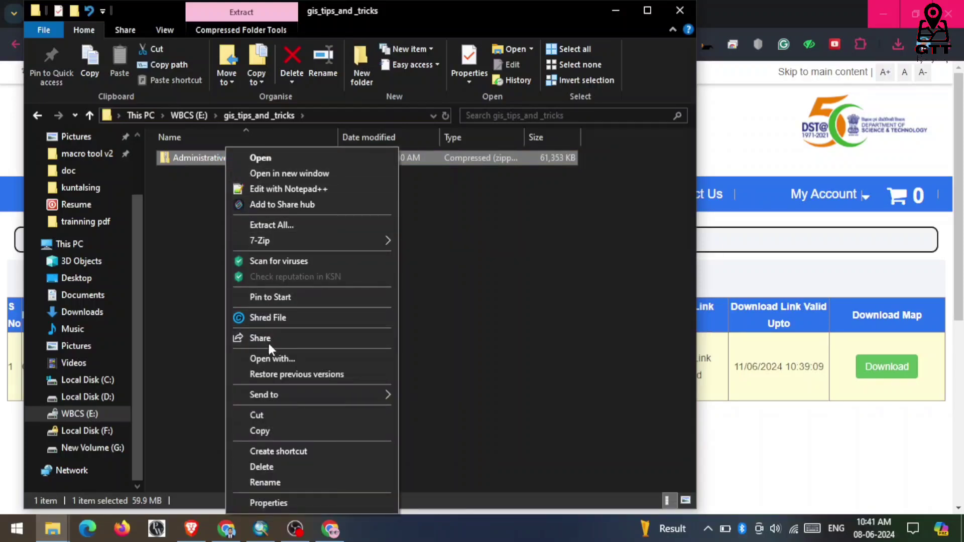
mouse_move(315, 242)
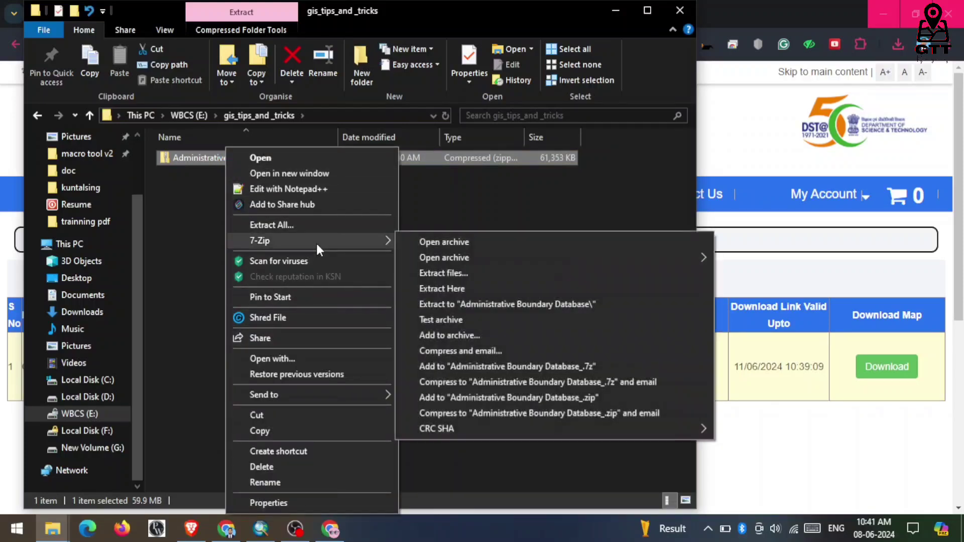
left_click(531, 305)
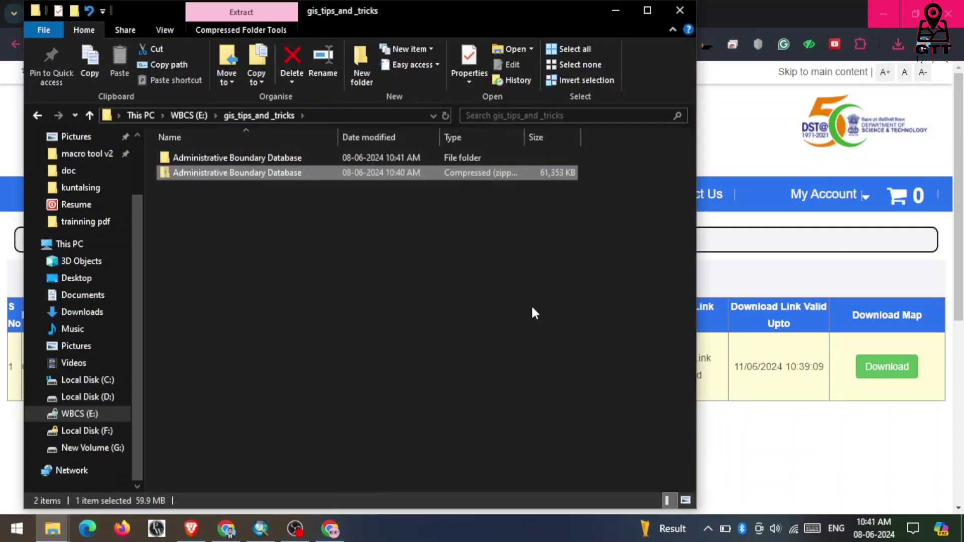
Step: Open the extracted Administrative Boundary Database folder and select its full path for copying
left_click(270, 158)
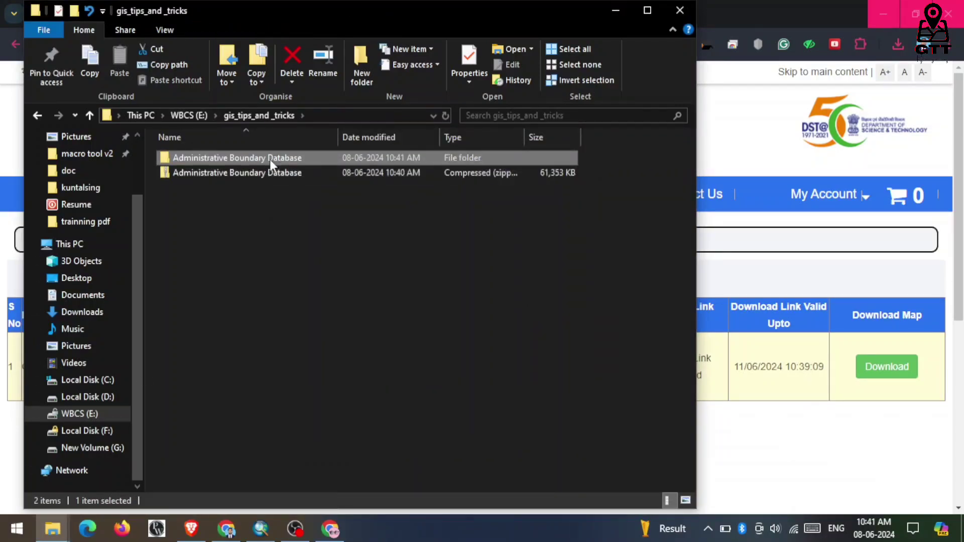
double_click(269, 159)
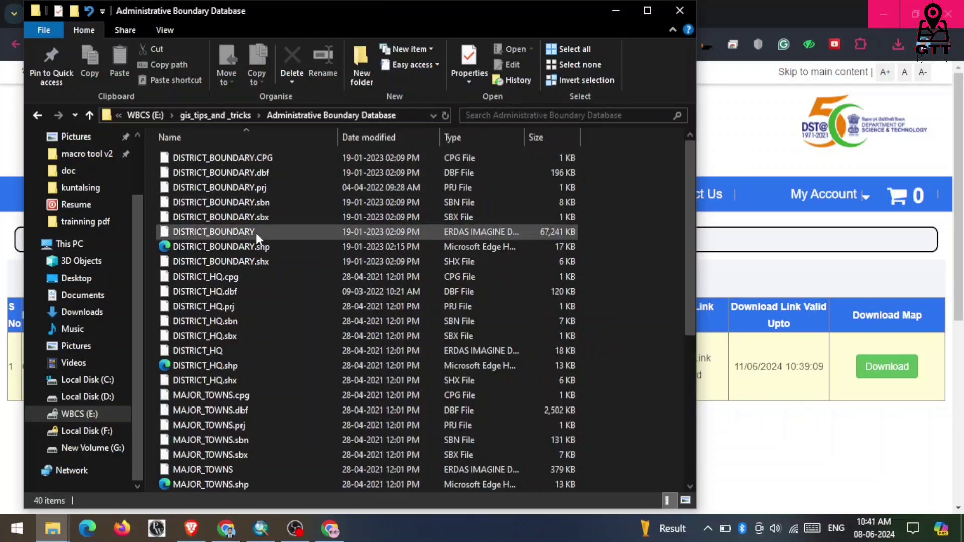
scroll(255, 233, "down", 6)
scroll(255, 231, "up", 6)
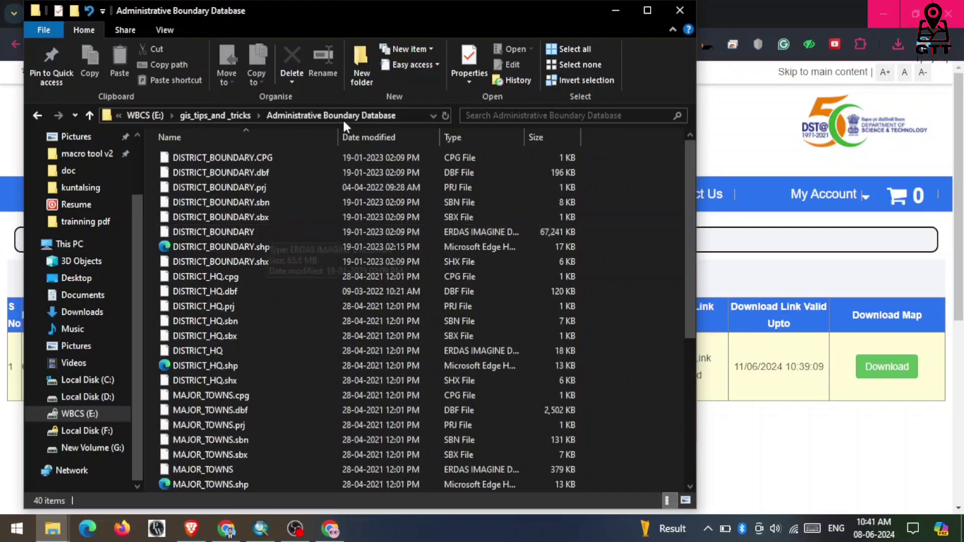
left_click(417, 113)
key("ctrl+c")
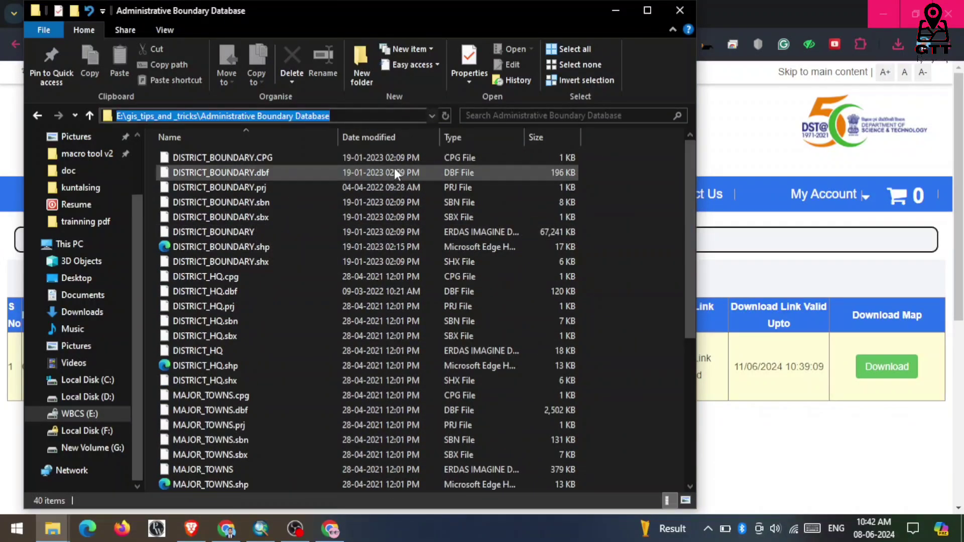
Step: Switch to ArcMap, dismiss Getting Started for a blank map, and widen the Table Of Contents
left_click(260, 529)
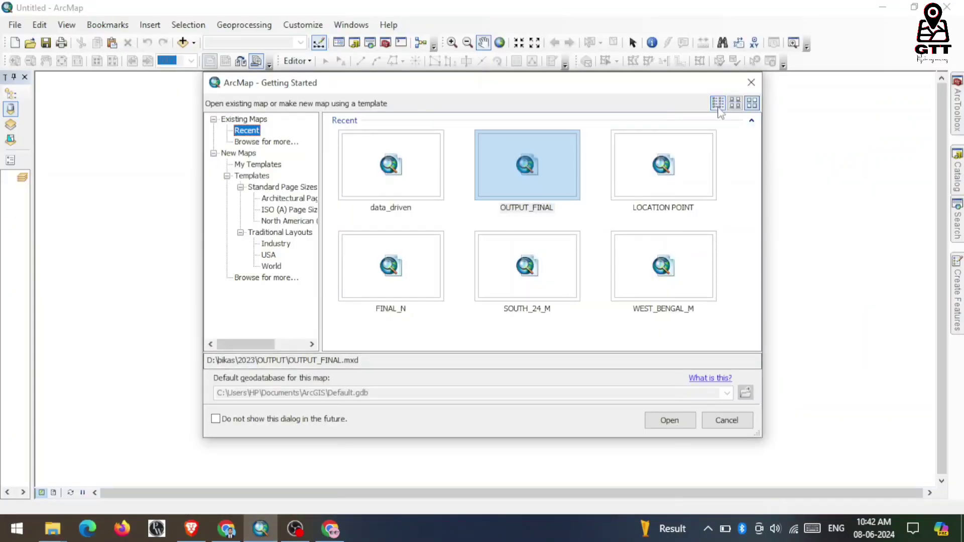
left_click(752, 84)
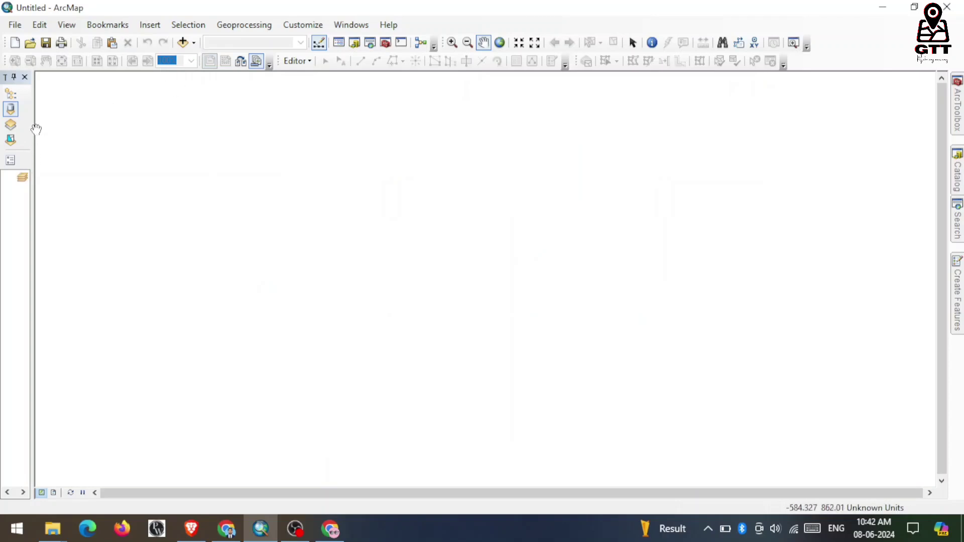
left_click_drag(33, 125, 120, 144)
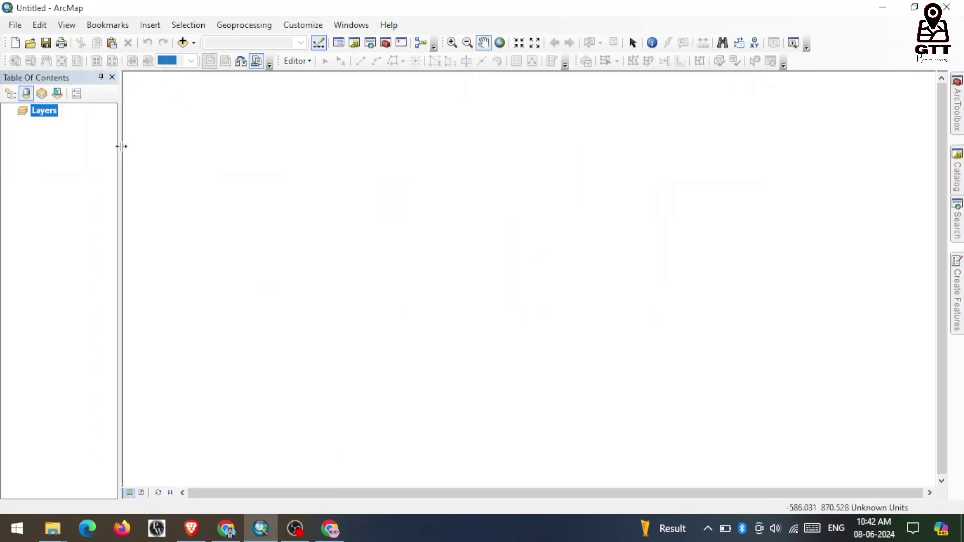
Step: In Add Data, paste the copied folder path, open it, and select all five shapefiles
left_click(183, 42)
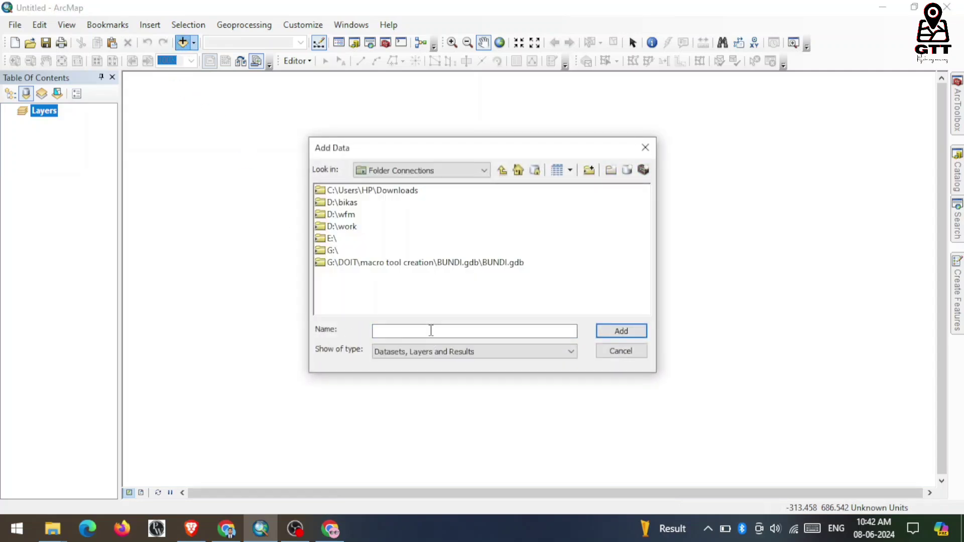
key("ctrl+v")
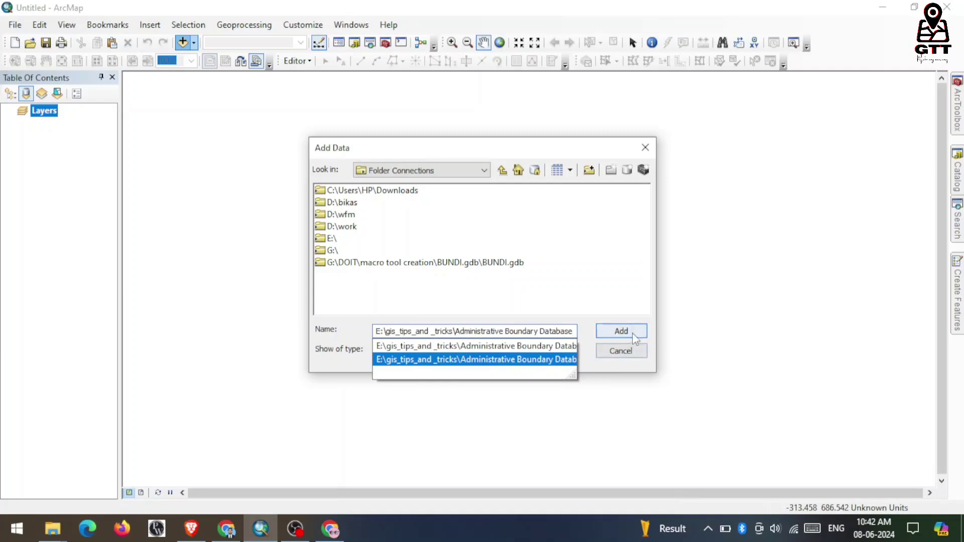
left_click(621, 330)
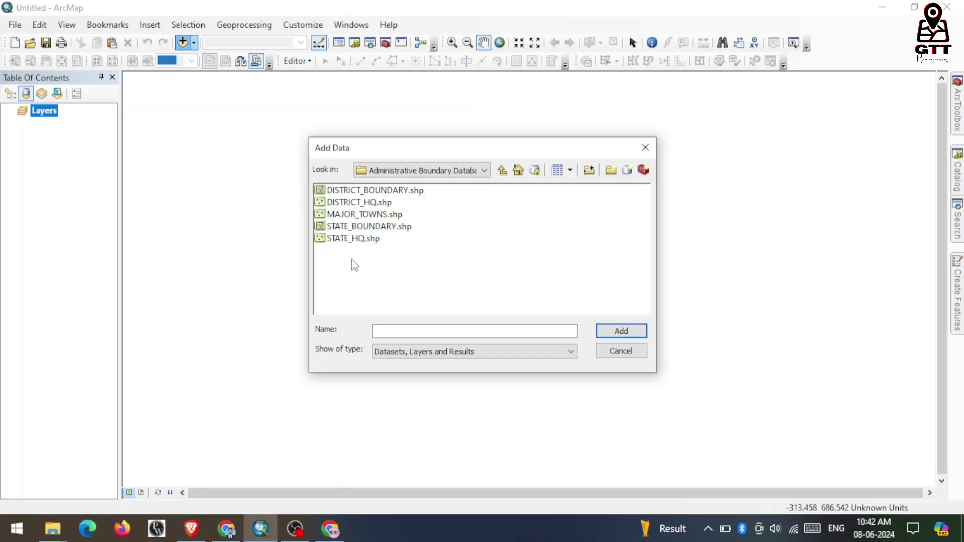
left_click_drag(356, 265, 368, 189)
left_click(469, 229)
left_click_drag(349, 280, 366, 190)
Step: Add the five shapefiles as layers, then deselect them and widen the Table Of Contents
left_click(622, 330)
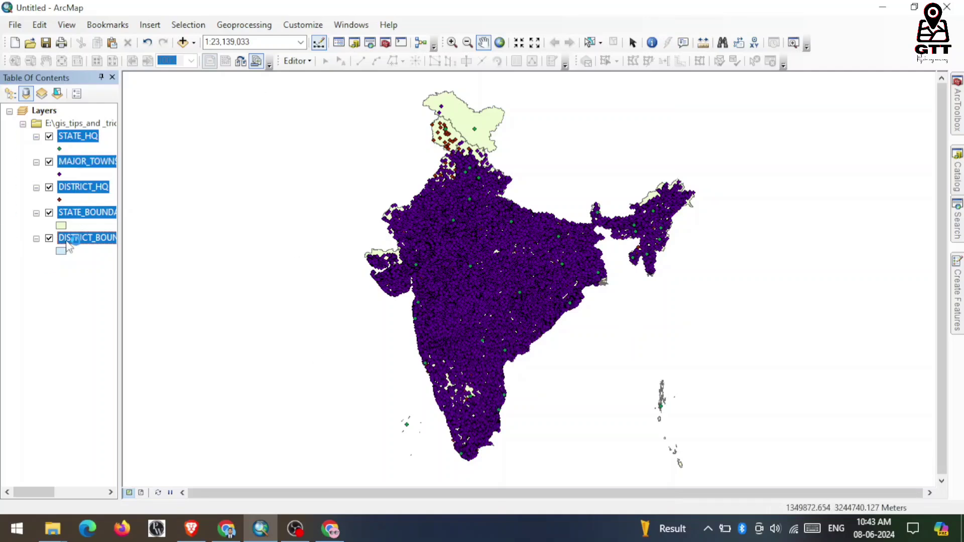
left_click(58, 391)
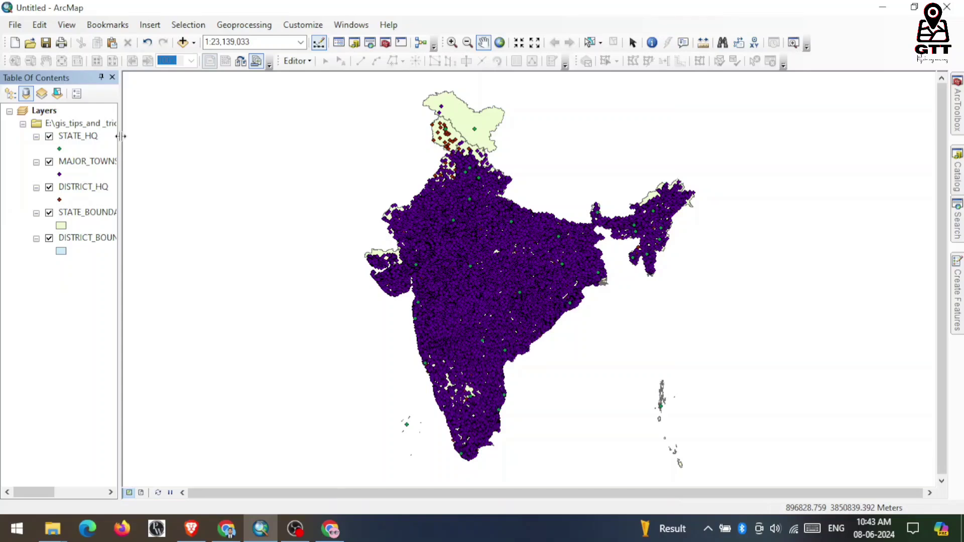
left_click_drag(120, 133, 224, 168)
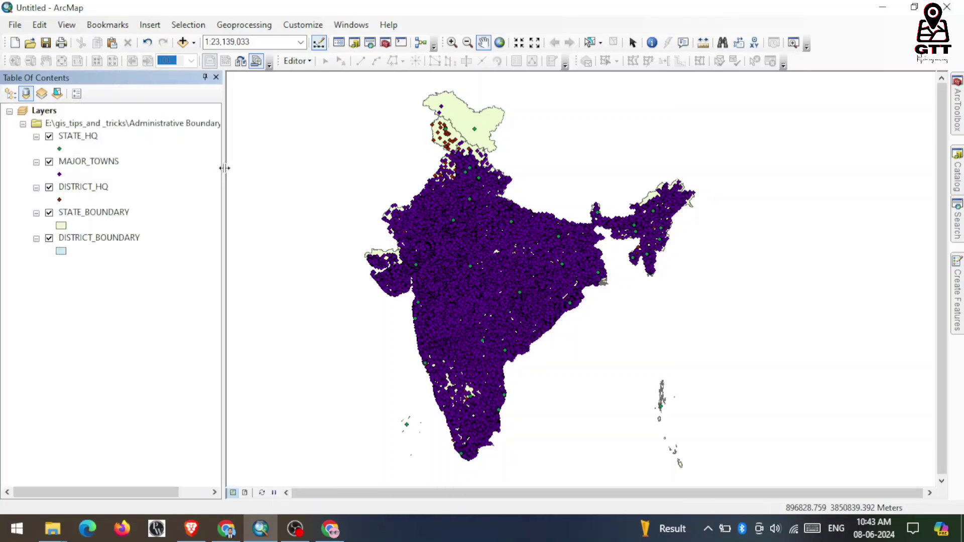
Step: Hide STATE_HQ, MAJOR_TOWNS, DISTRICT_HQ and STATE_BOUNDARY to view district boundaries close up
left_click(49, 136)
left_click(49, 162)
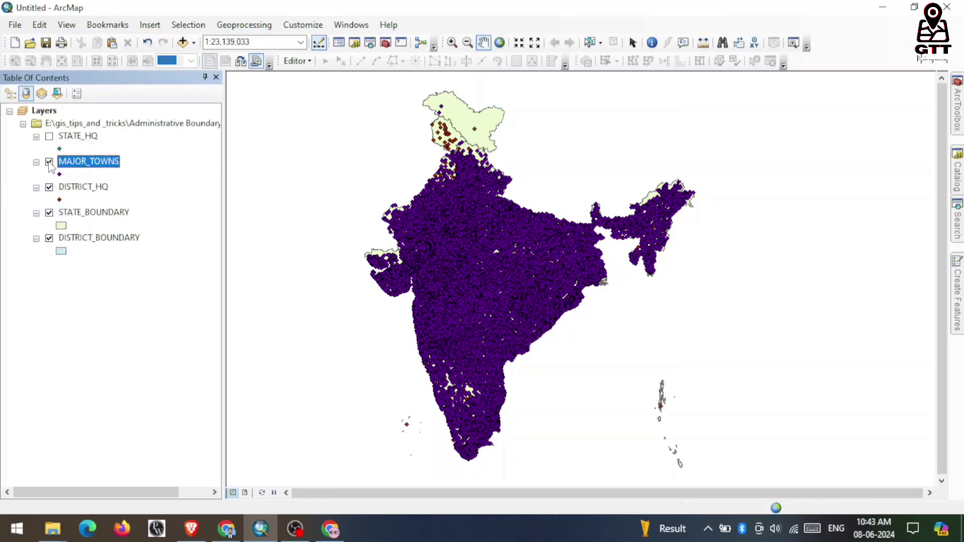
left_click(49, 188)
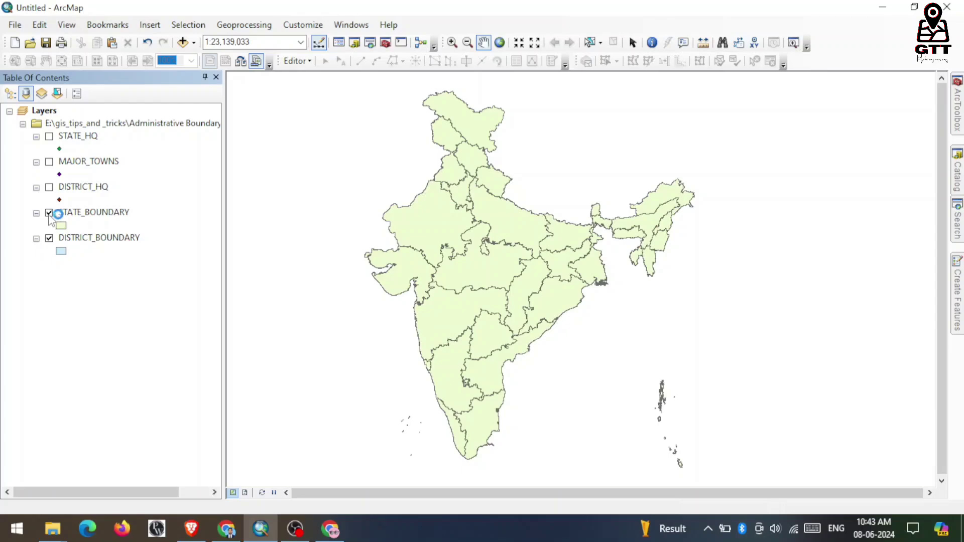
left_click(49, 214)
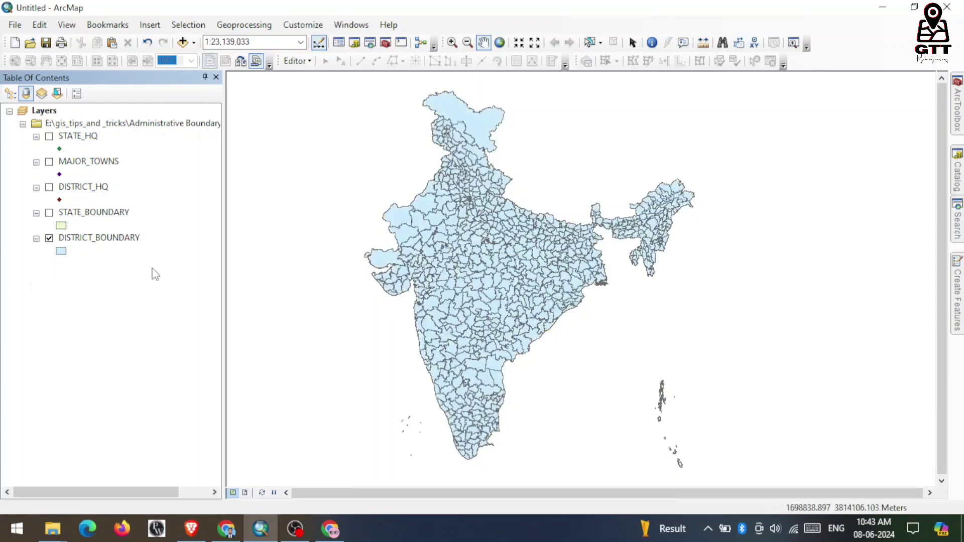
scroll(541, 298, "up", 2)
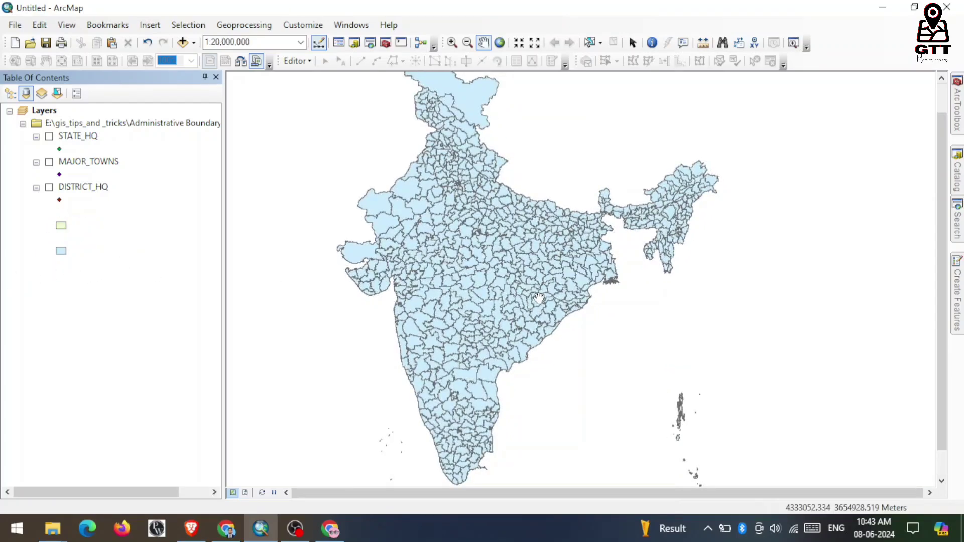
left_click_drag(506, 297, 535, 274)
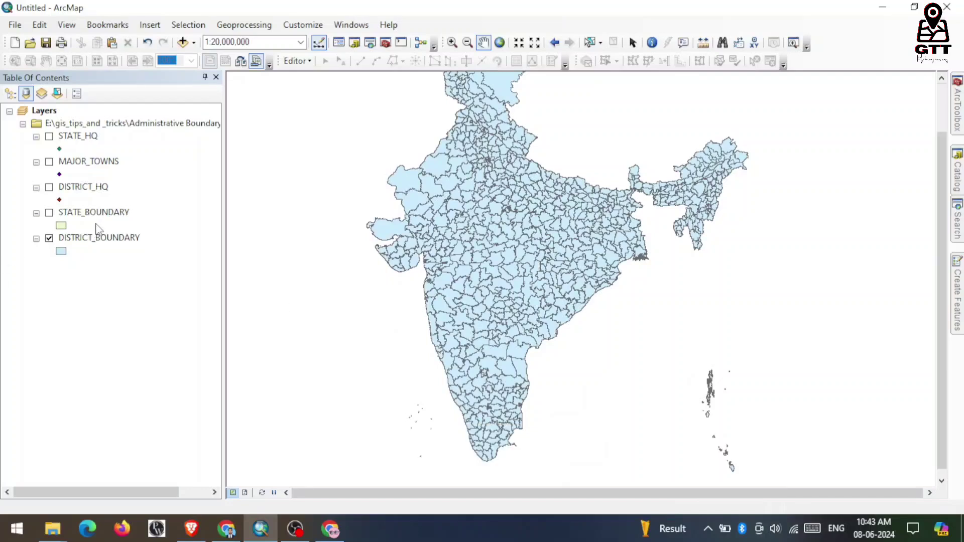
Step: Hide DISTRICT_BOUNDARY and show STATE_BOUNDARY alone, recentring the India map
left_click(48, 239)
left_click(49, 213)
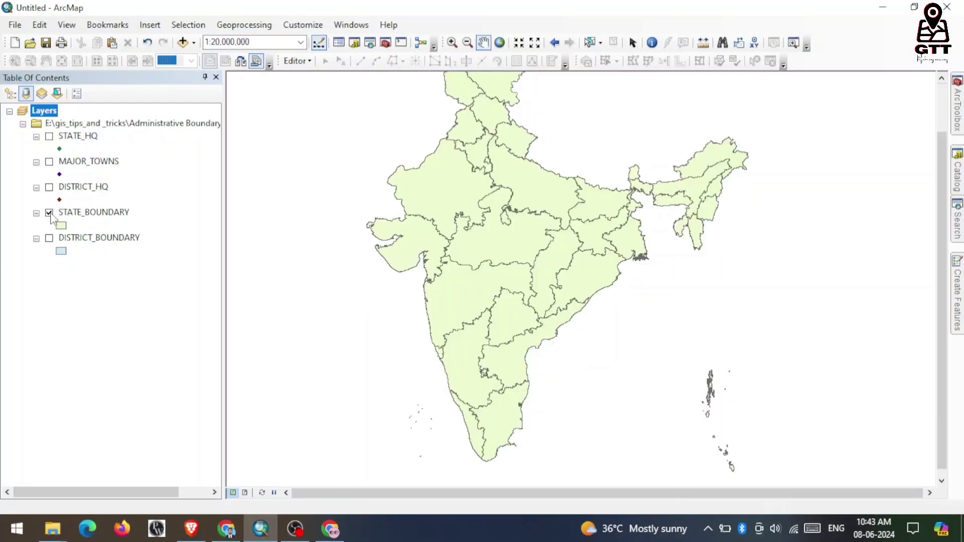
scroll(502, 321, "down", 1)
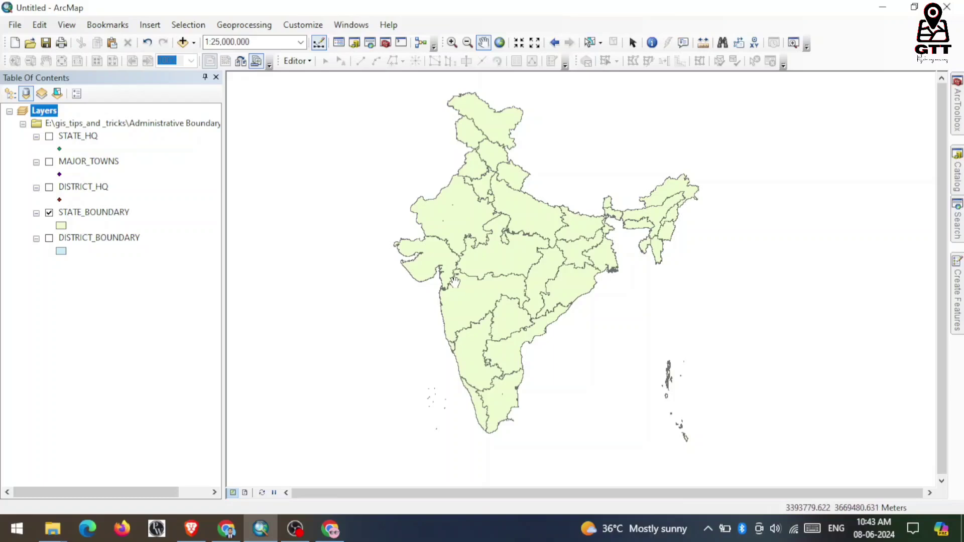
left_click_drag(543, 310, 529, 315)
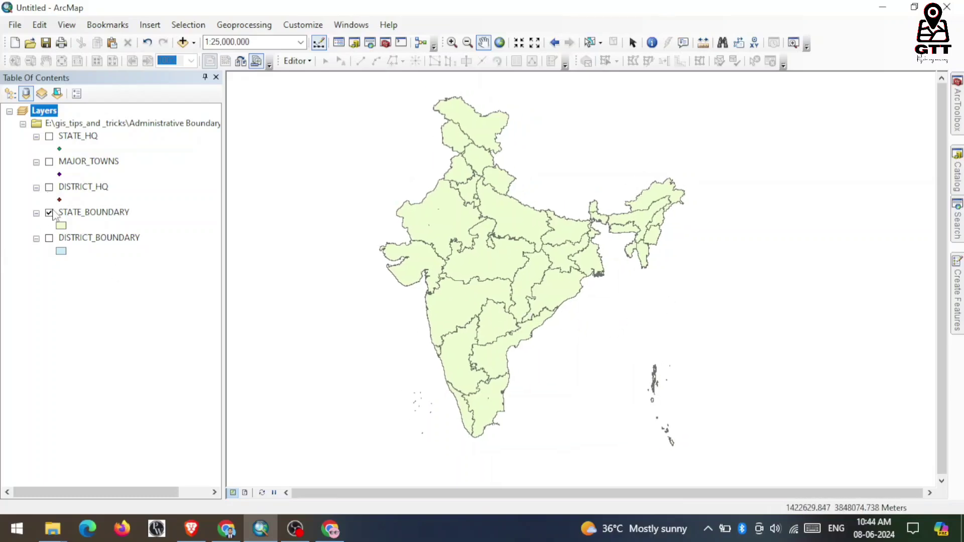
Step: Compare DISTRICT_HQ points with and without state boundaries, then hide DISTRICT_HQ again
left_click(49, 212)
left_click(47, 188)
left_click(47, 188)
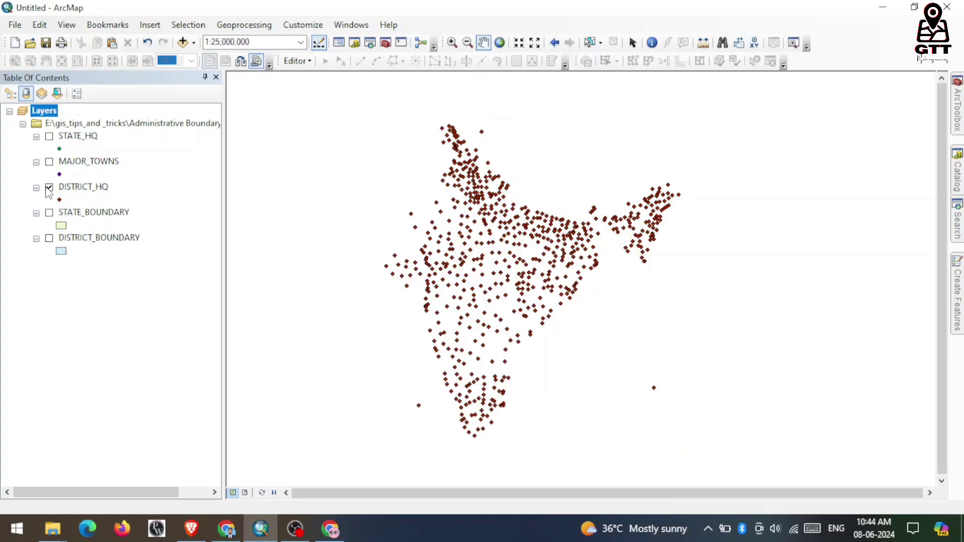
left_click(49, 188)
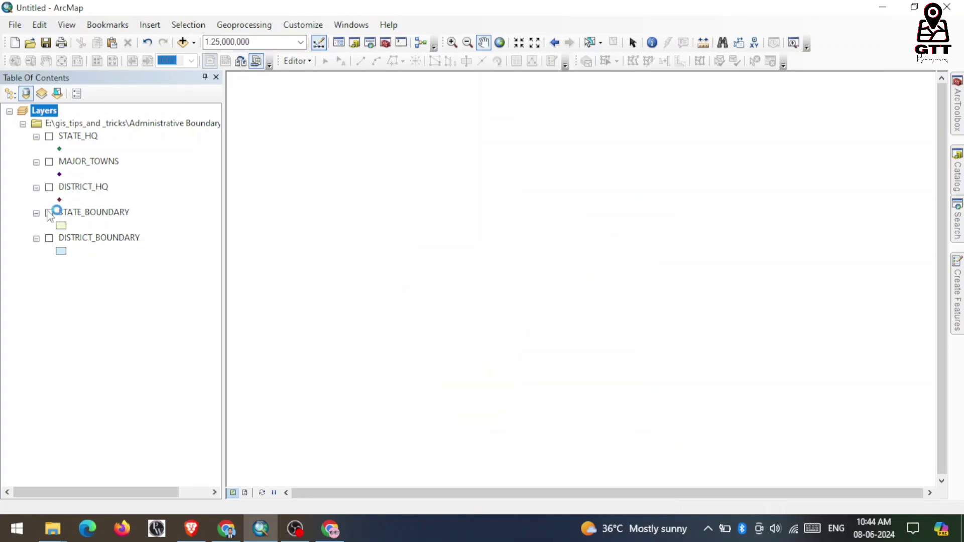
left_click(48, 213)
left_click(49, 189)
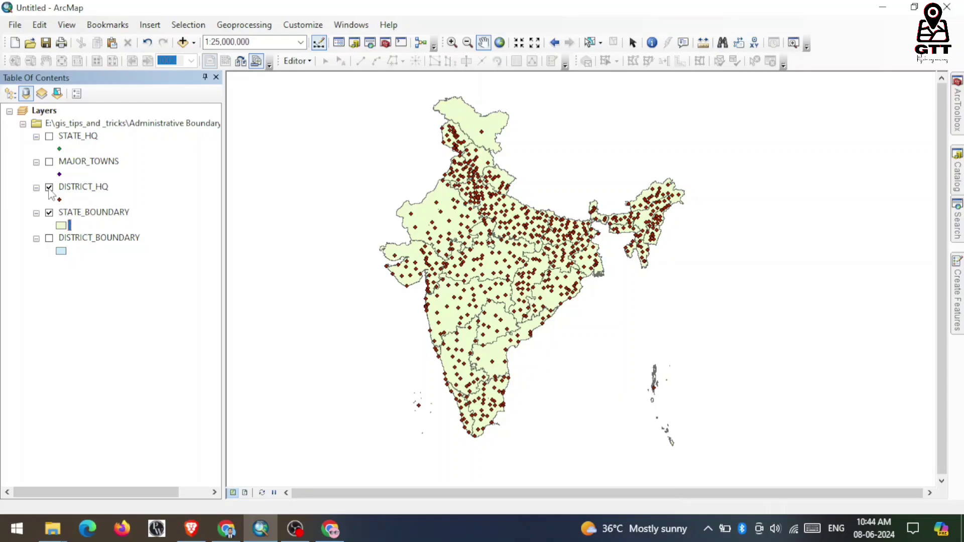
left_click(48, 188)
Step: View MAJOR_TOWNS close up near the east coast, then swap them for STATE_HQ points
left_click(49, 162)
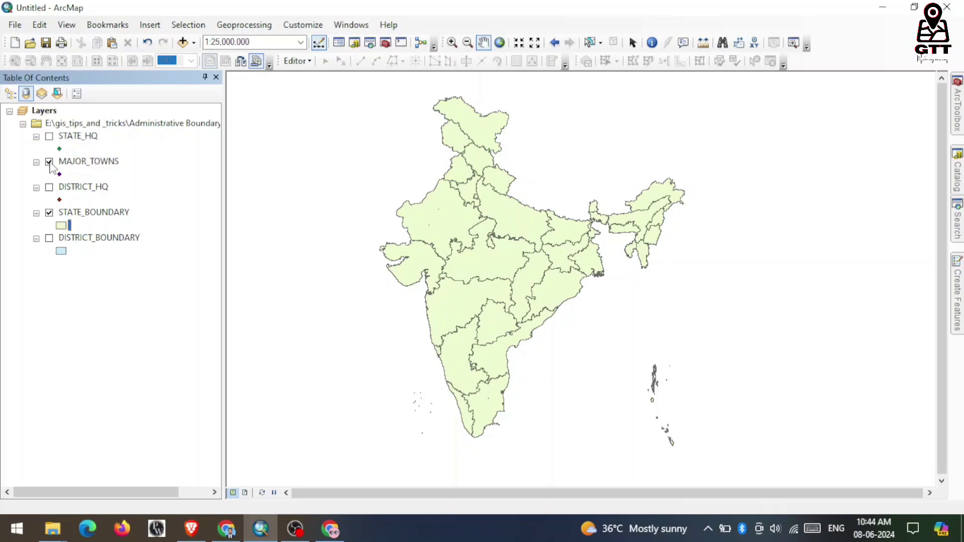
scroll(559, 250, "up", 5)
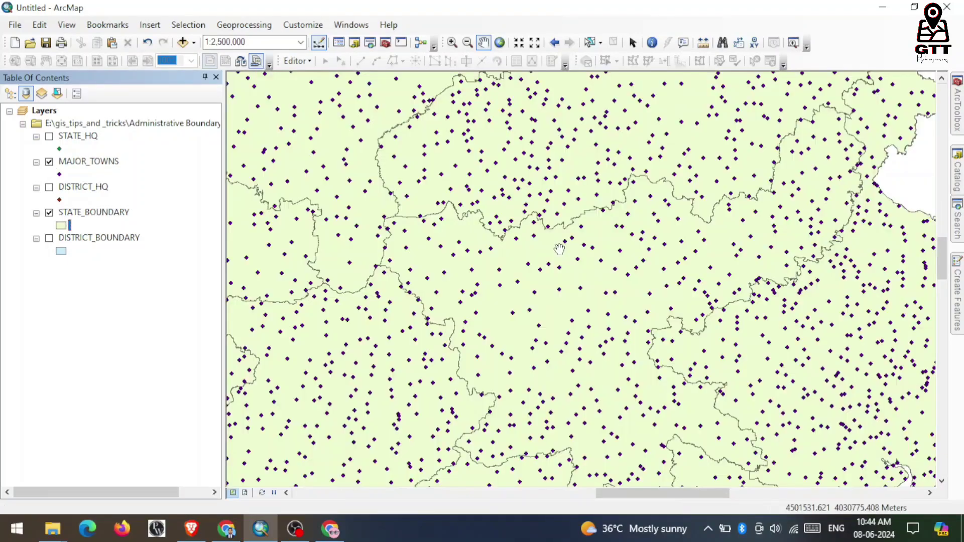
scroll(677, 279, "up", 1)
left_click_drag(677, 280, 417, 213)
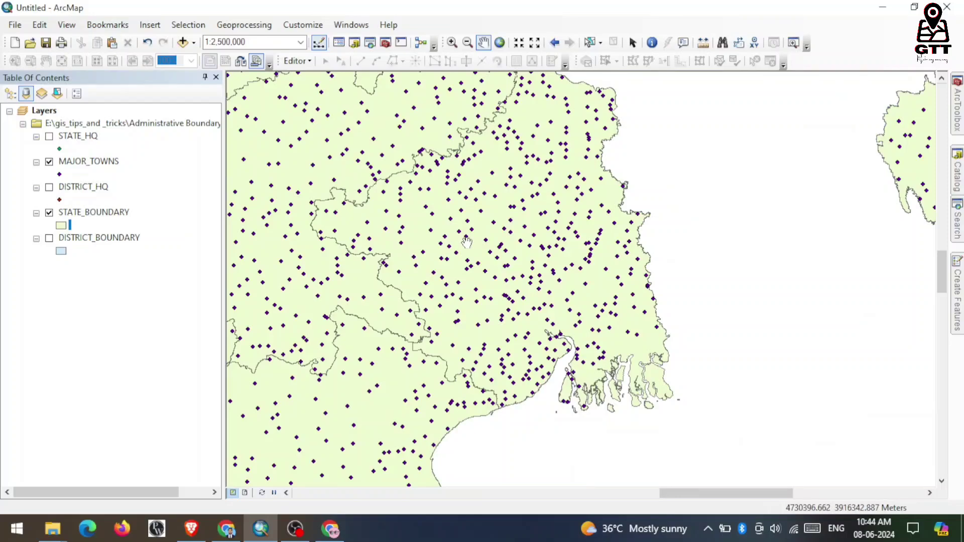
left_click_drag(480, 241, 742, 300)
left_click(49, 162)
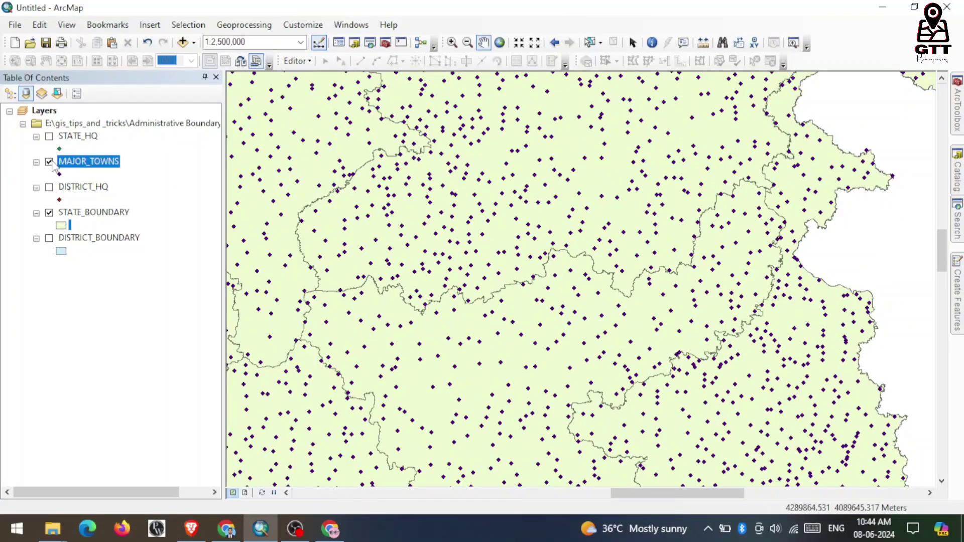
left_click(50, 136)
scroll(469, 258, "down", 2)
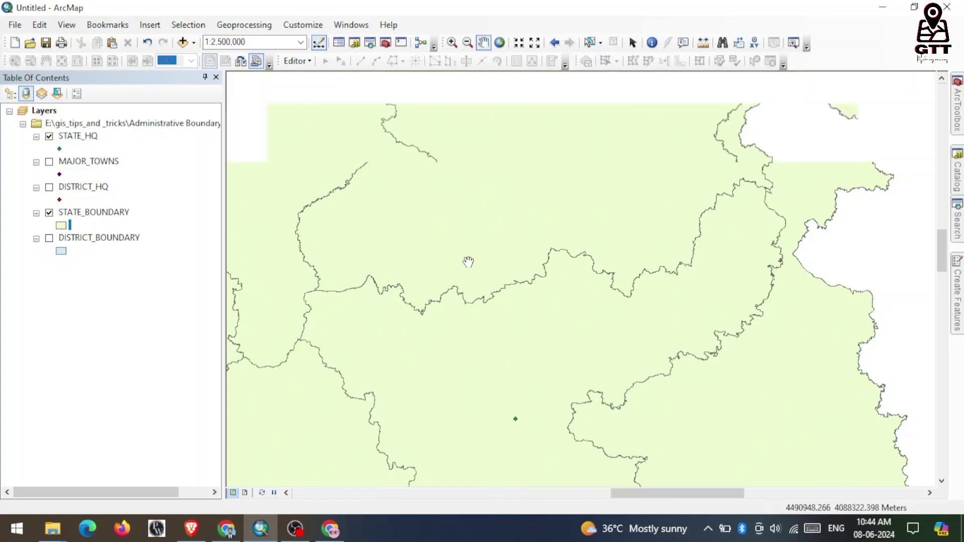